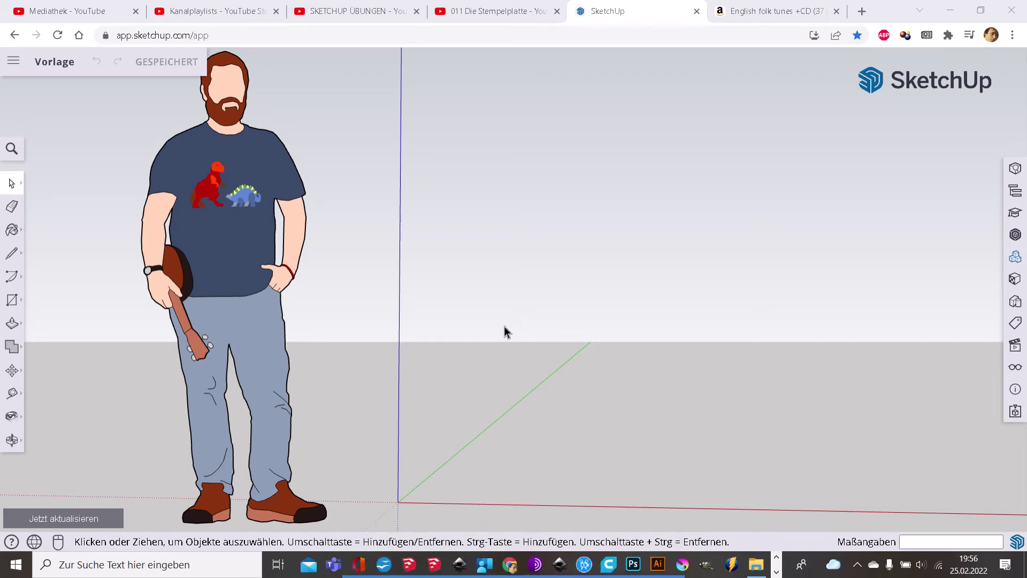
Open the panel tray beside the model and expand, then collapse, the Materials section.
{"action": "scroll", "coordinate": [481, 335], "scroll_direction": "down", "scroll_amount": 3}
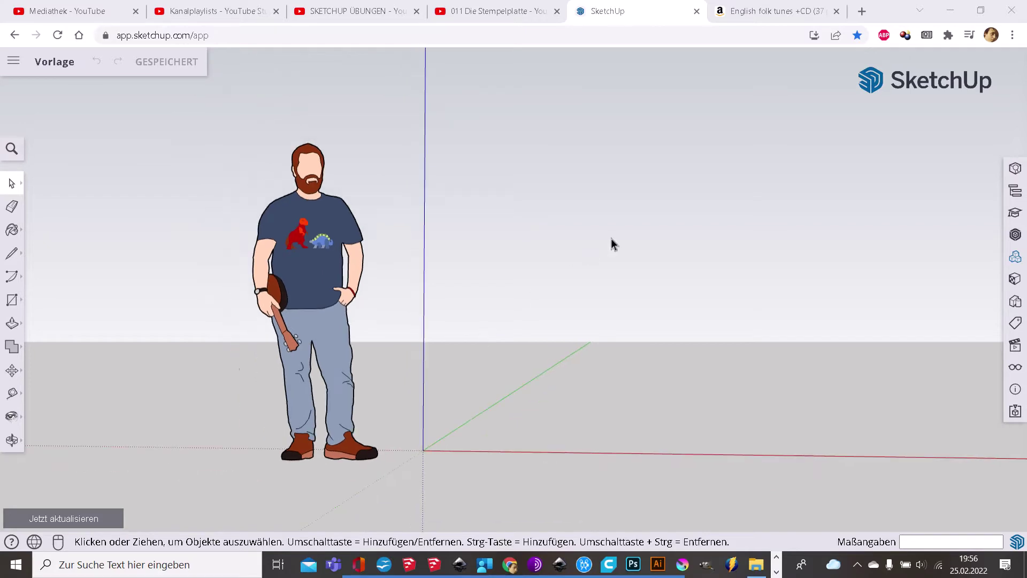
{"action": "scroll", "coordinate": [604, 238], "scroll_direction": "up", "scroll_amount": 2}
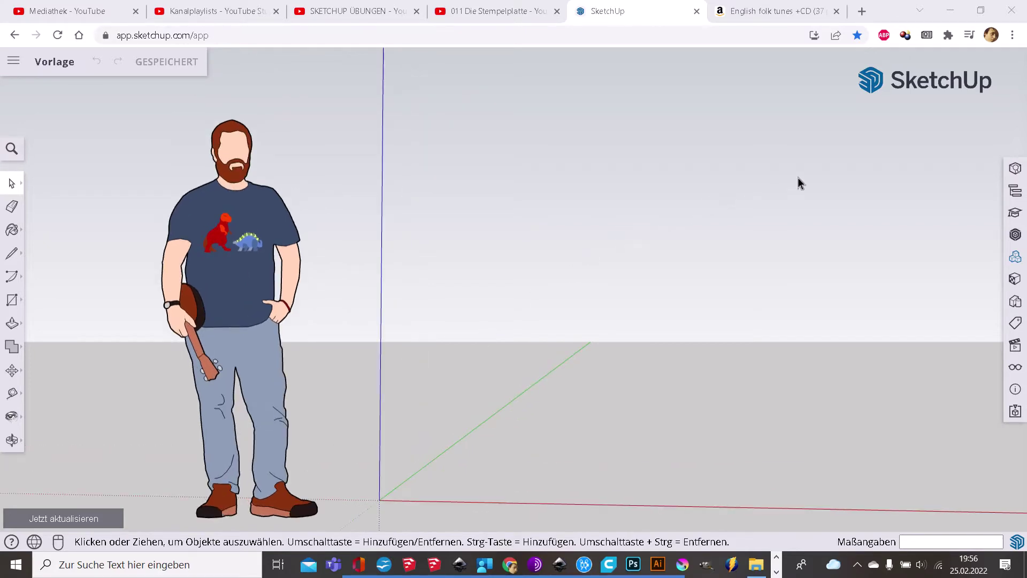
{"action": "left_click", "coordinate": [1014, 171]}
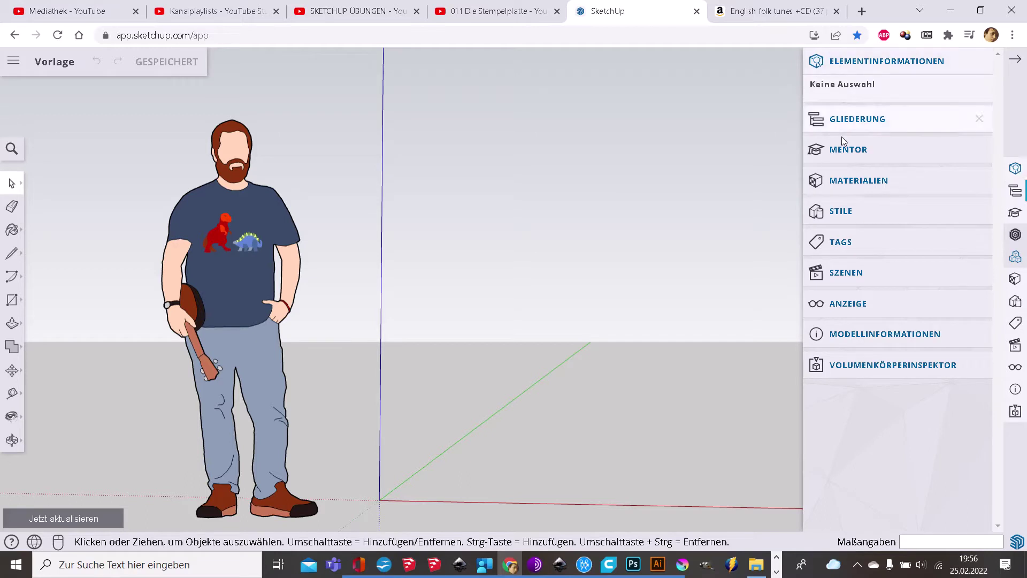
{"action": "left_click", "coordinate": [888, 334]}
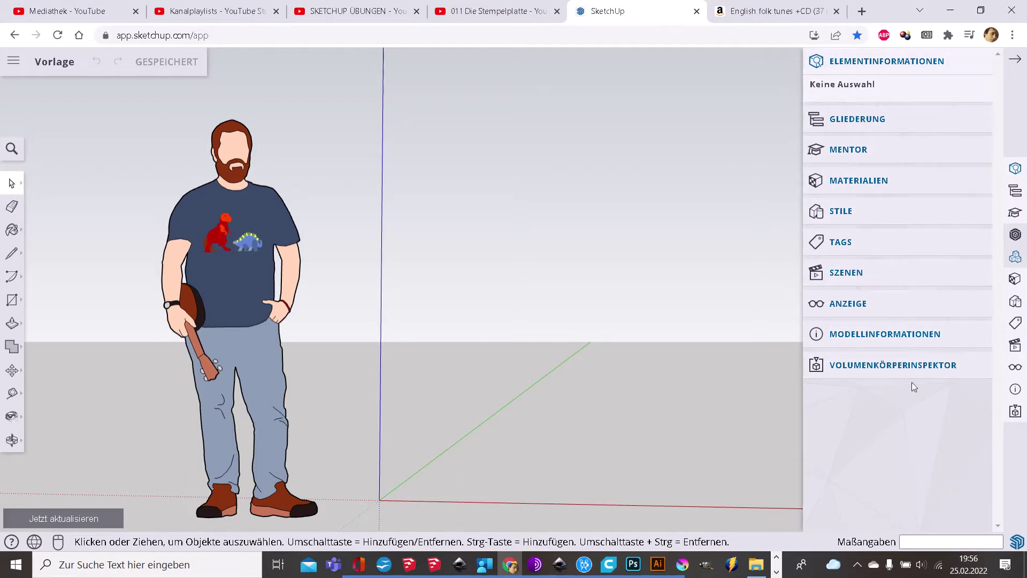
{"action": "left_click", "coordinate": [836, 180]}
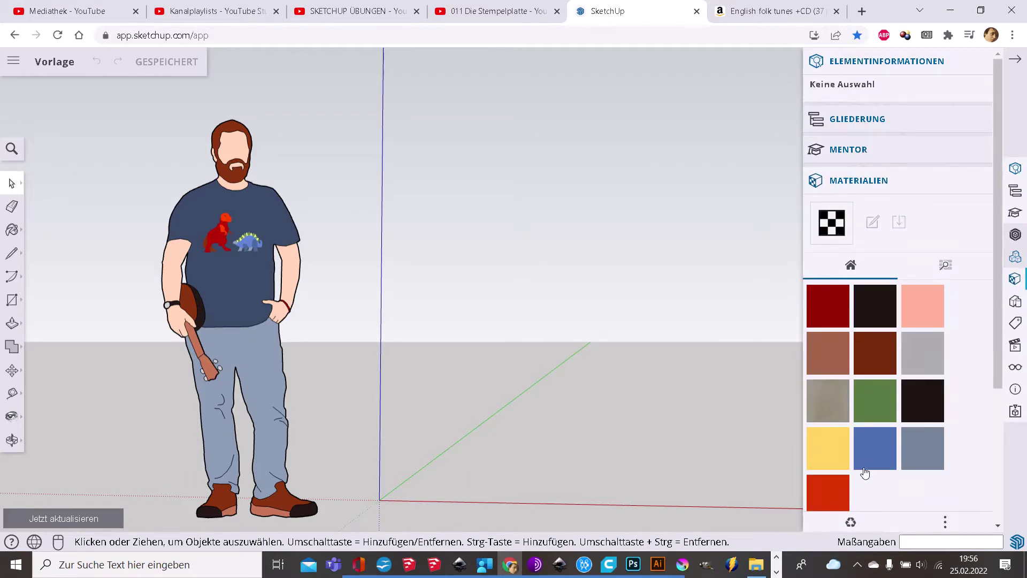
{"action": "left_click", "coordinate": [877, 181]}
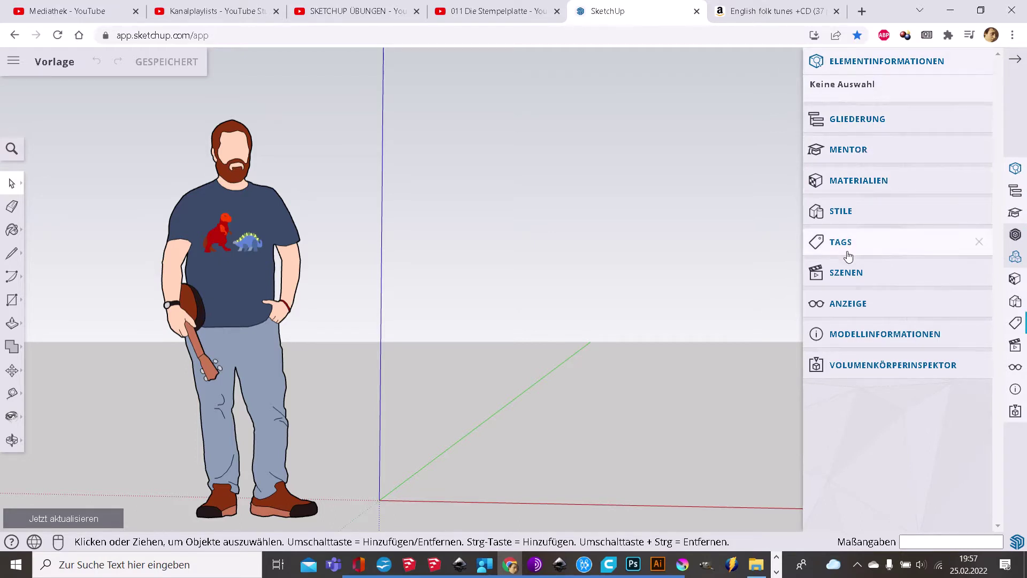
Collapse and re-expand Entity Info, then expand the Outliner (Gliederung) to show its upgrade notice.
{"action": "left_click", "coordinate": [881, 62]}
{"action": "left_click", "coordinate": [883, 63]}
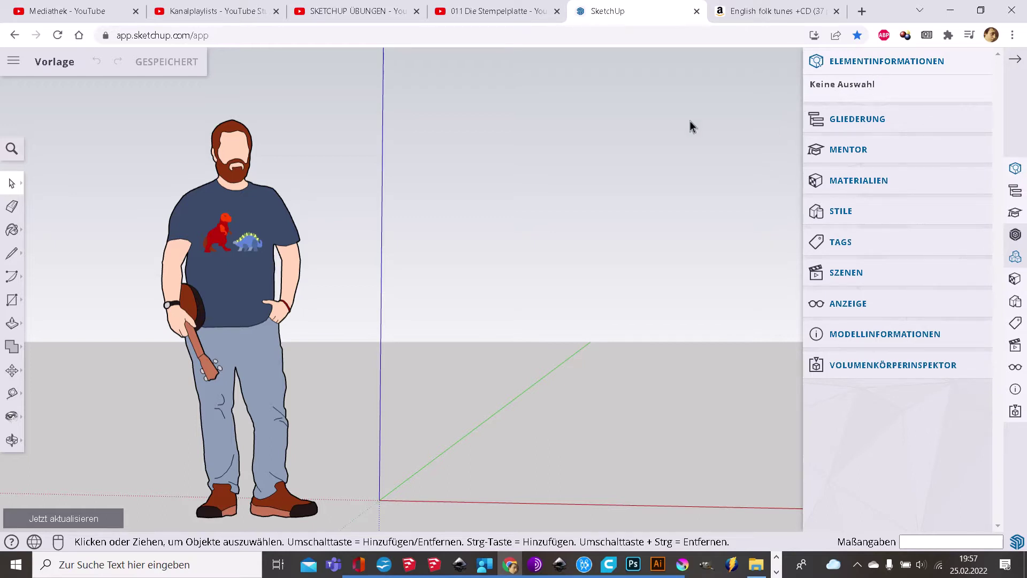
{"action": "left_click", "coordinate": [856, 122]}
{"action": "left_click", "coordinate": [856, 408]}
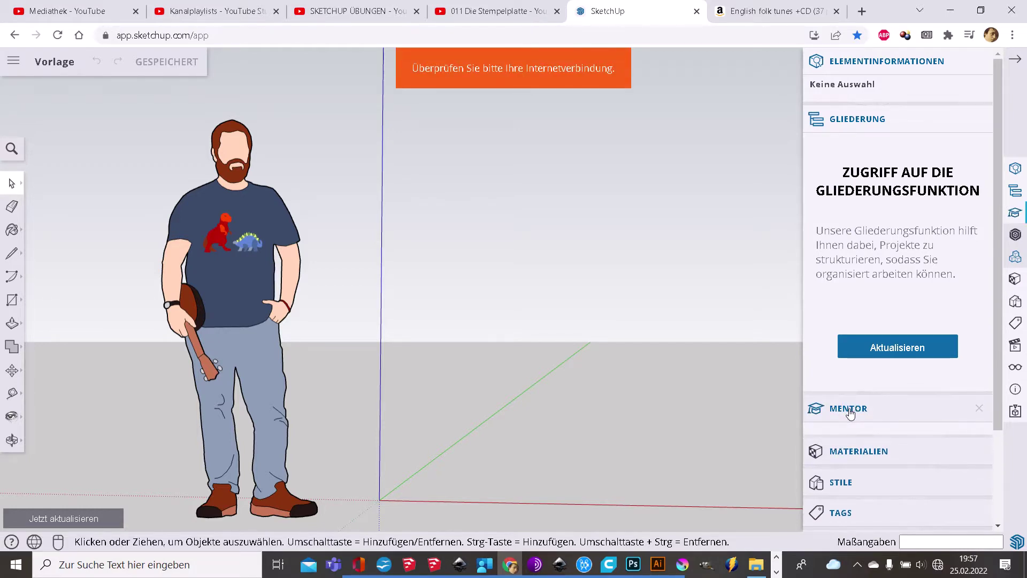
Expand the Mentor panel and switch from Eraser to Line so Mentor shows Linienfunktion help.
{"action": "left_click", "coordinate": [848, 411]}
{"action": "scroll", "coordinate": [848, 406], "scroll_direction": "down", "scroll_amount": 3}
{"action": "scroll", "coordinate": [858, 374], "scroll_direction": "down", "scroll_amount": 1}
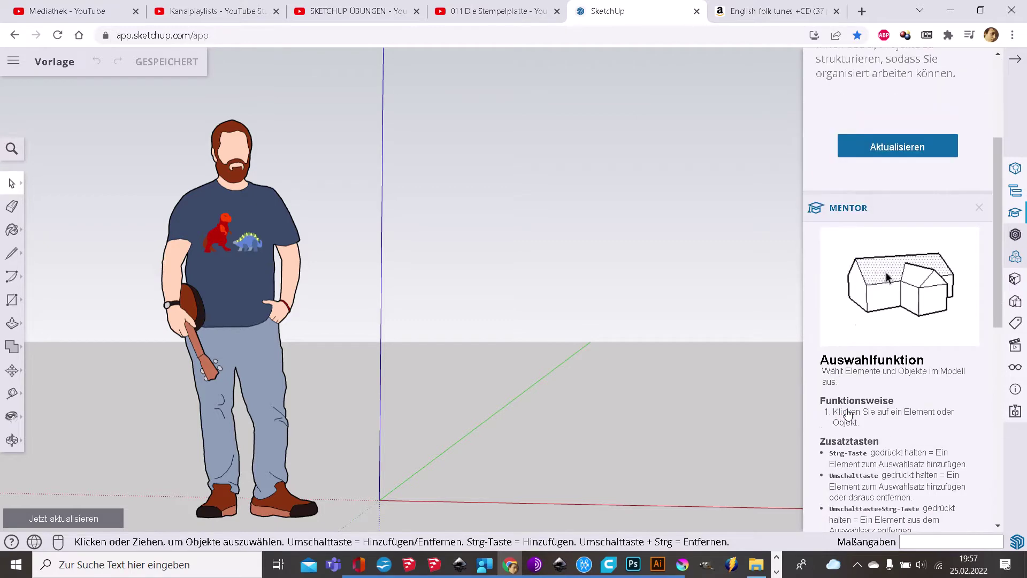
{"action": "scroll", "coordinate": [867, 347], "scroll_direction": "down", "scroll_amount": 1}
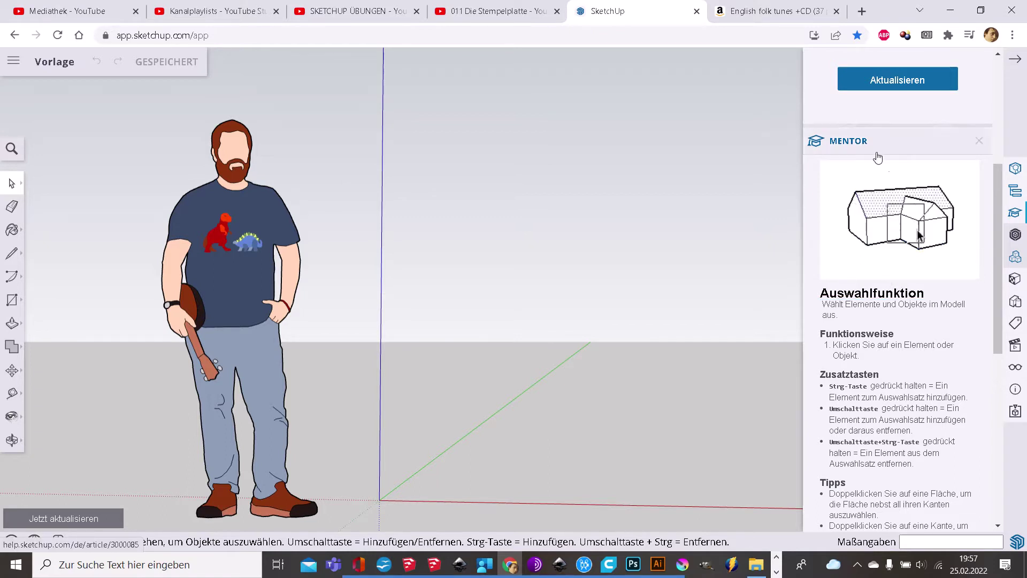
{"action": "scroll", "coordinate": [920, 171], "scroll_direction": "down", "scroll_amount": 2}
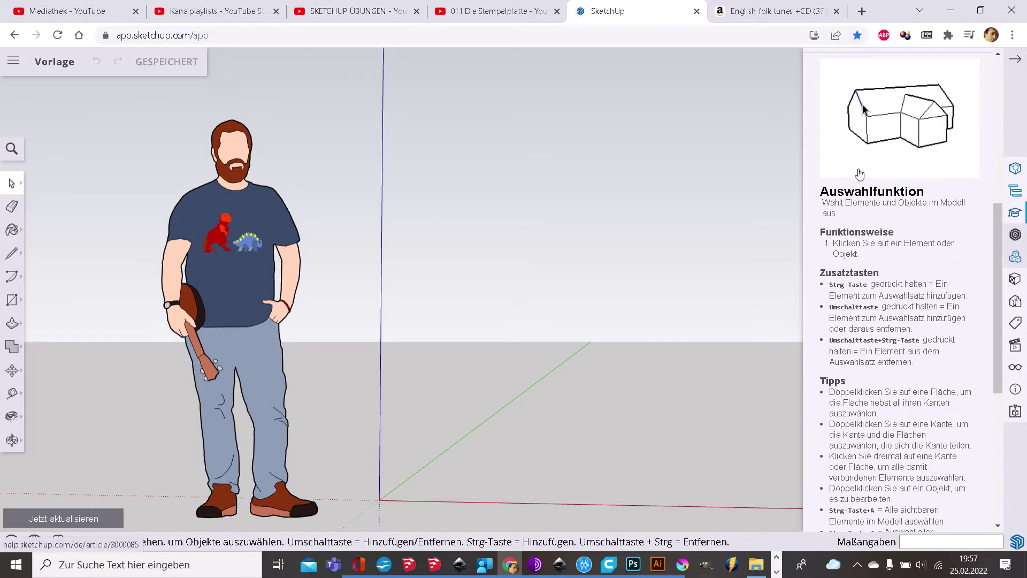
{"action": "left_click", "coordinate": [10, 208]}
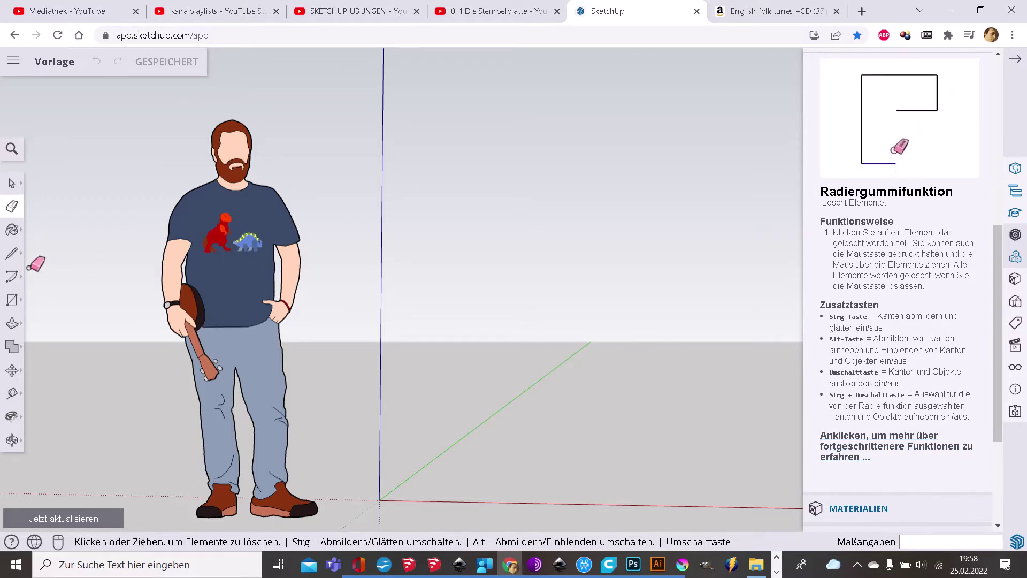
{"action": "left_click", "coordinate": [12, 253]}
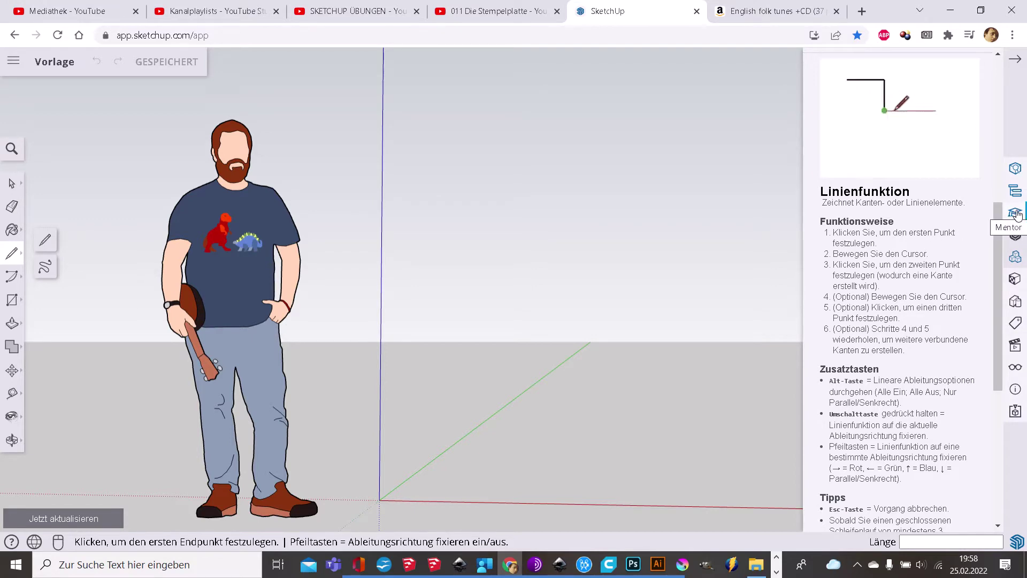
{"action": "left_click", "coordinate": [1015, 214]}
{"action": "left_click", "coordinate": [1014, 217]}
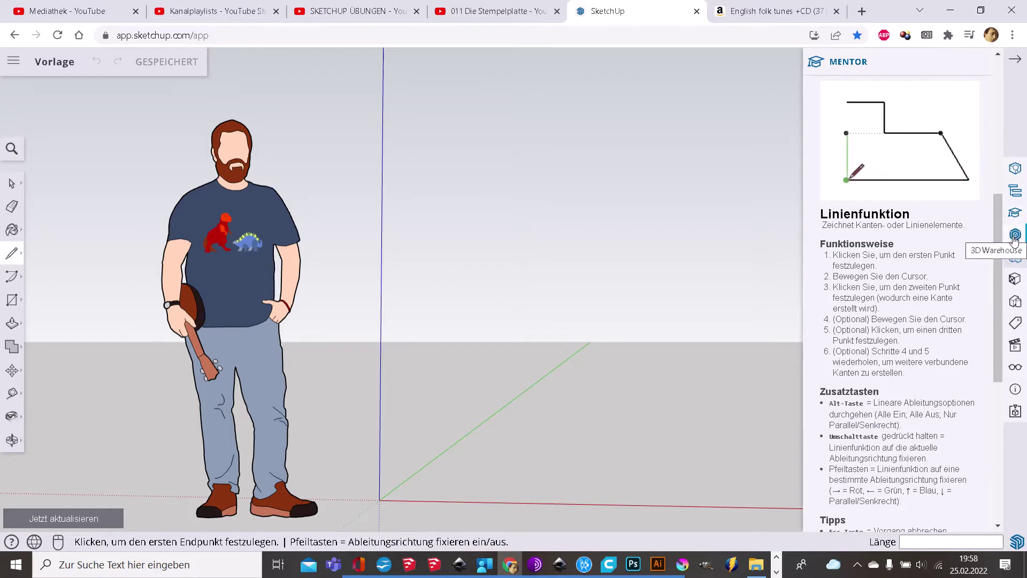
Open the 3D Warehouse and search for 'modelle'.
{"action": "left_click", "coordinate": [1014, 238]}
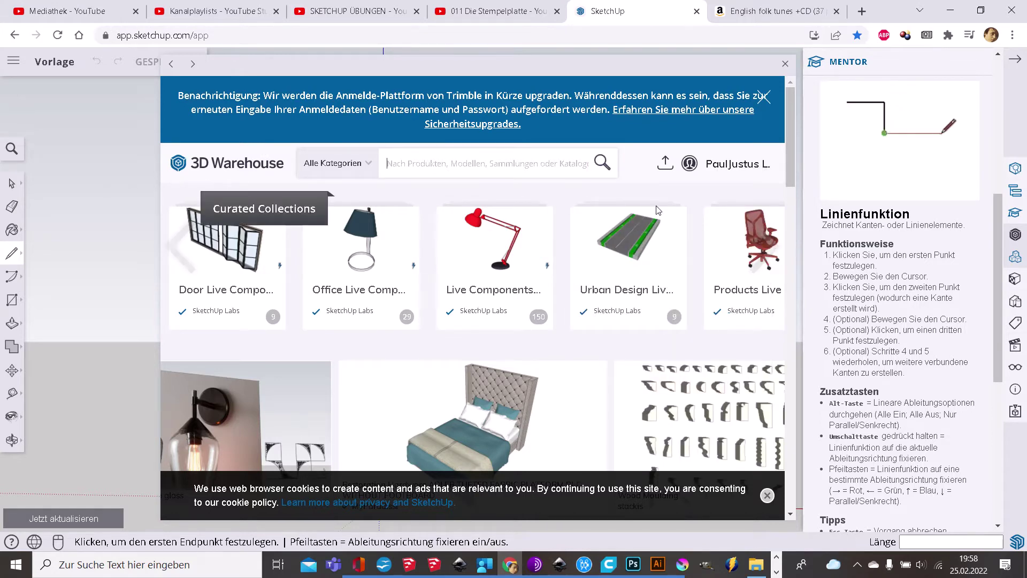
{"action": "mouse_move", "coordinate": [493, 265]}
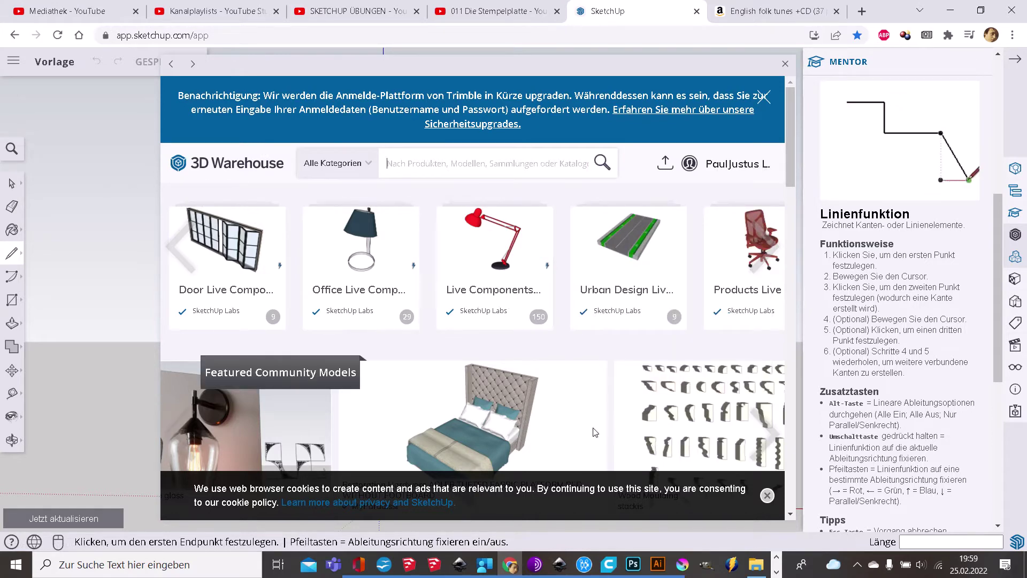
{"action": "scroll", "coordinate": [605, 401], "scroll_direction": "down", "scroll_amount": 1}
{"action": "scroll", "coordinate": [605, 401], "scroll_direction": "up", "scroll_amount": 1}
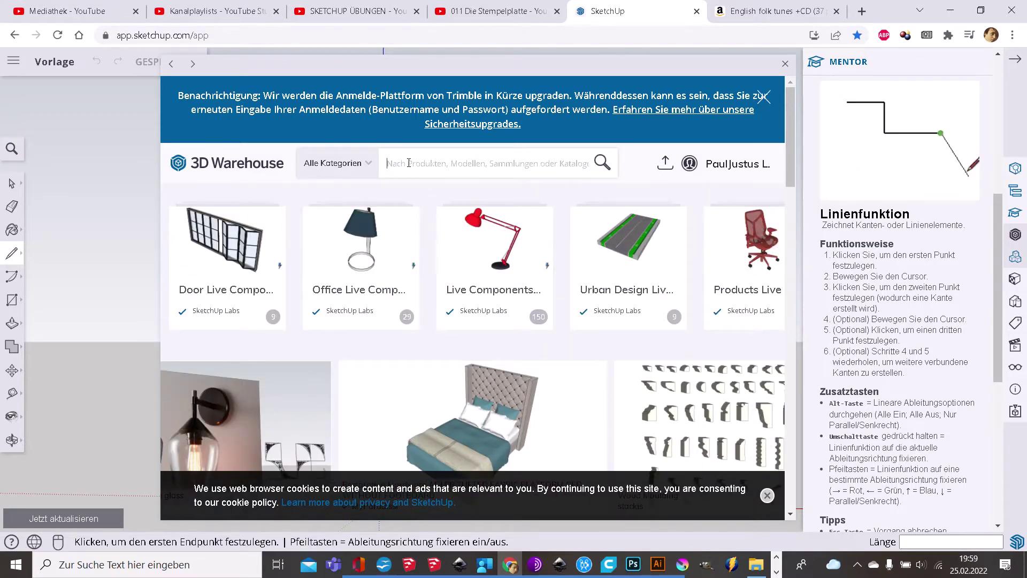
{"action": "type", "text": "m"}
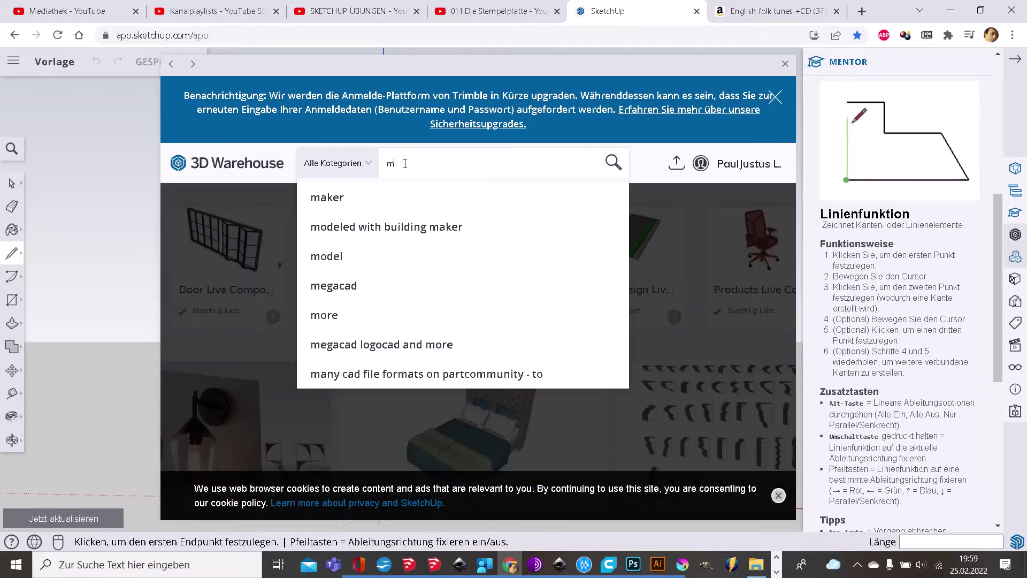
{"action": "type", "text": "odelle"}
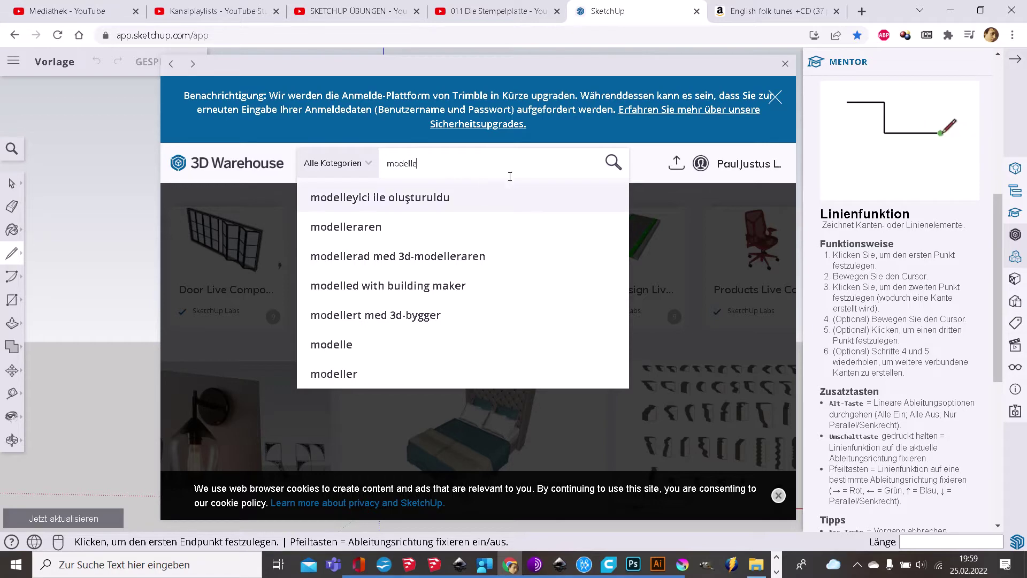
{"action": "left_click", "coordinate": [614, 163]}
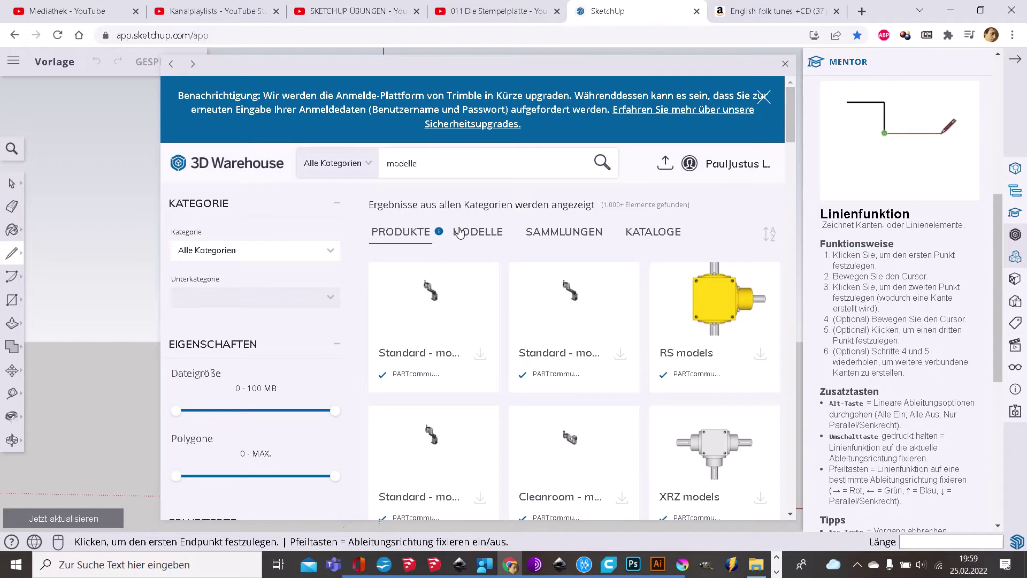
Browse the Produkte, Sammlungen and Kataloge result tabs, then return to Modelle results.
{"action": "left_click", "coordinate": [478, 231]}
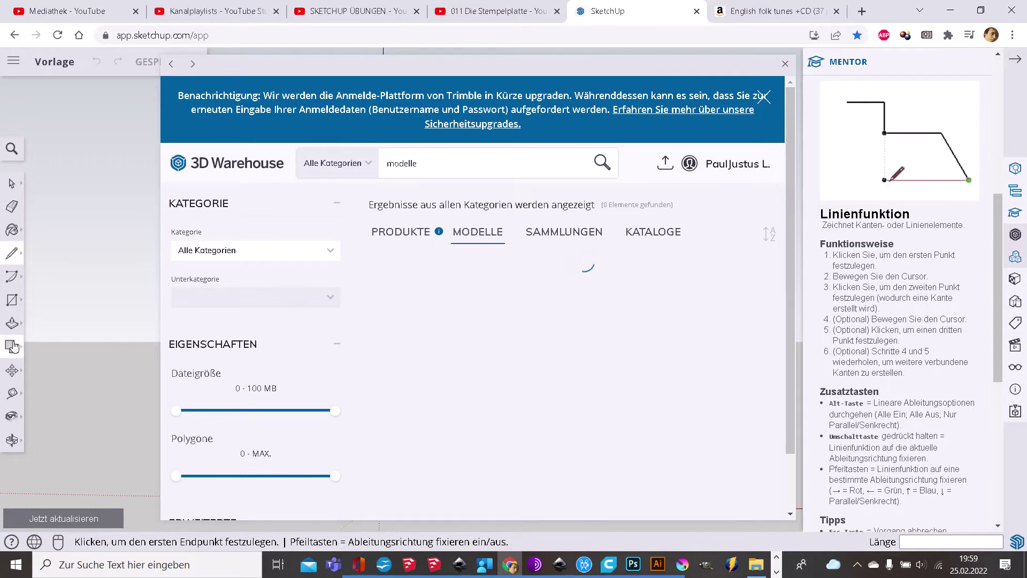
{"action": "left_click", "coordinate": [587, 234]}
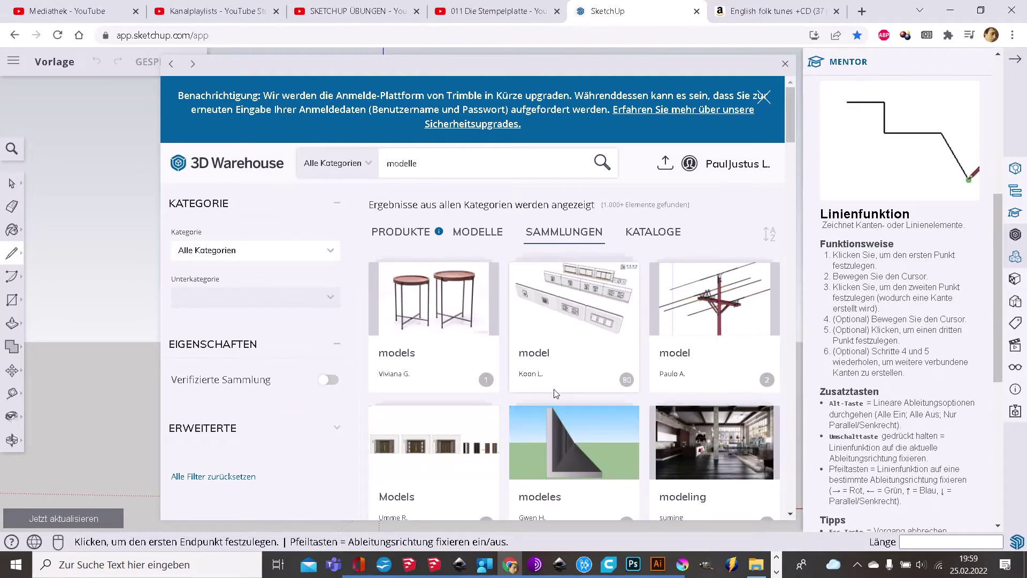
{"action": "scroll", "coordinate": [551, 399], "scroll_direction": "down", "scroll_amount": 5}
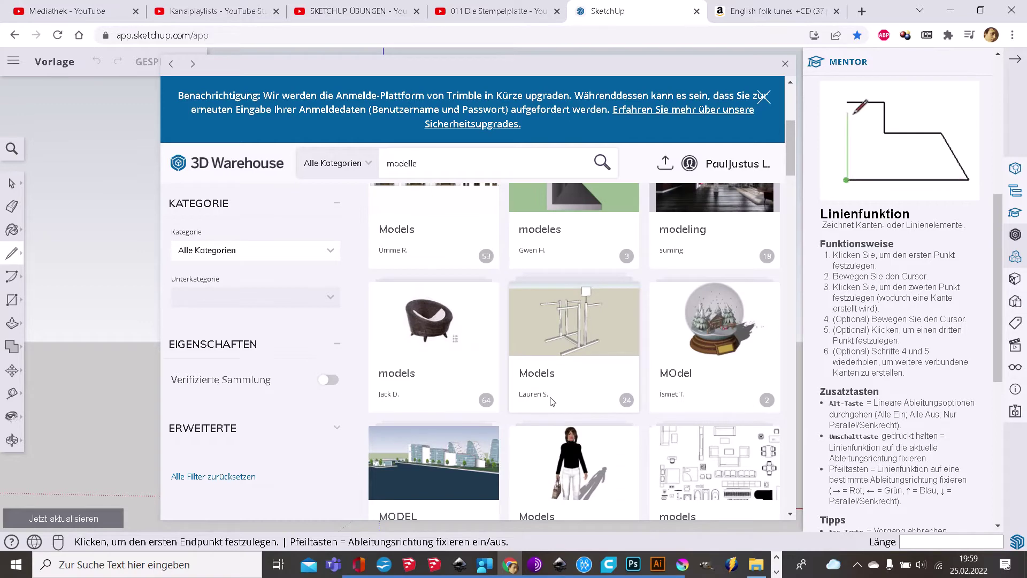
{"action": "scroll", "coordinate": [552, 402], "scroll_direction": "down", "scroll_amount": 1}
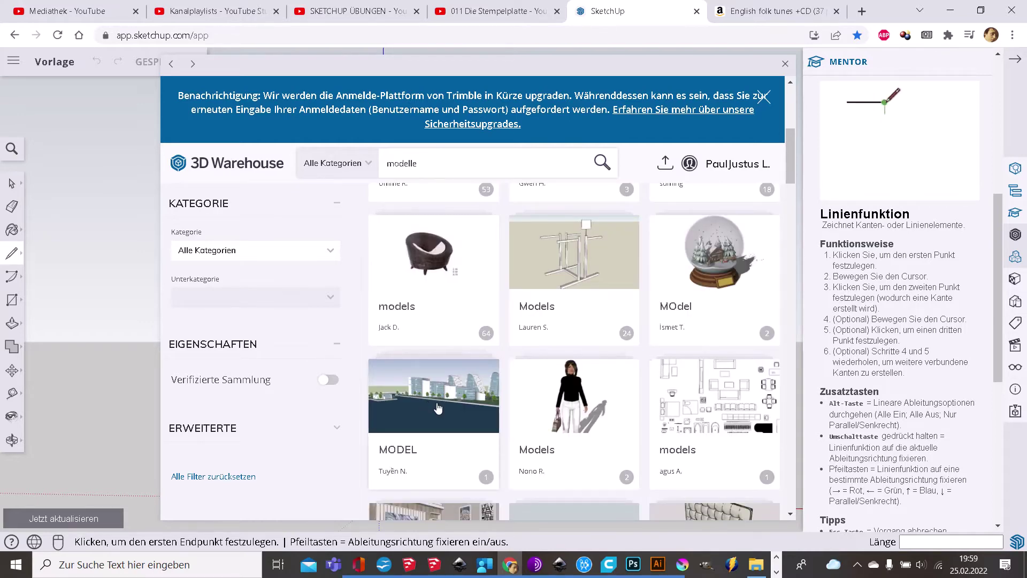
{"action": "scroll", "coordinate": [524, 431], "scroll_direction": "up", "scroll_amount": 6}
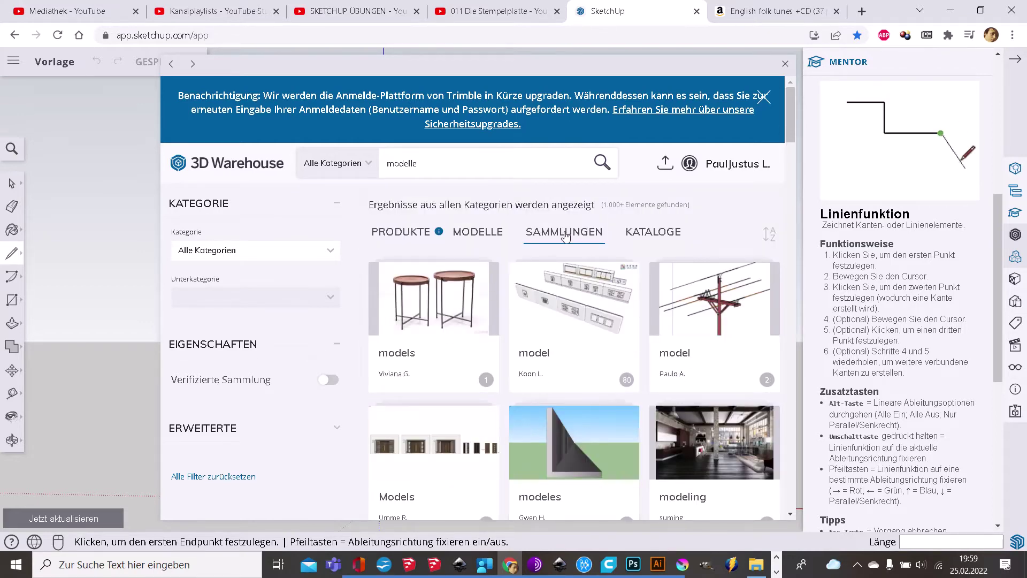
{"action": "left_click", "coordinate": [636, 233]}
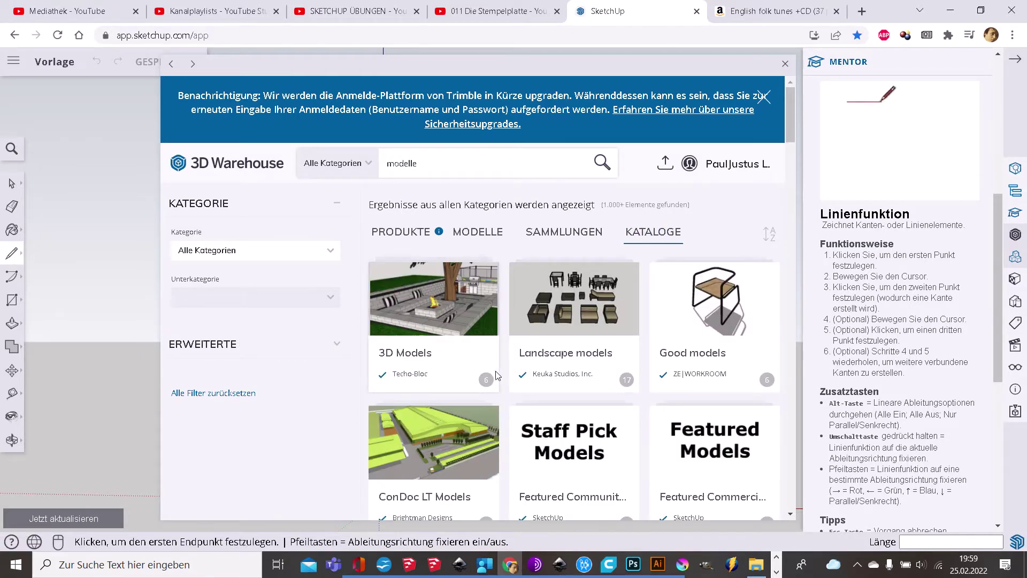
{"action": "scroll", "coordinate": [429, 364], "scroll_direction": "down", "scroll_amount": 3}
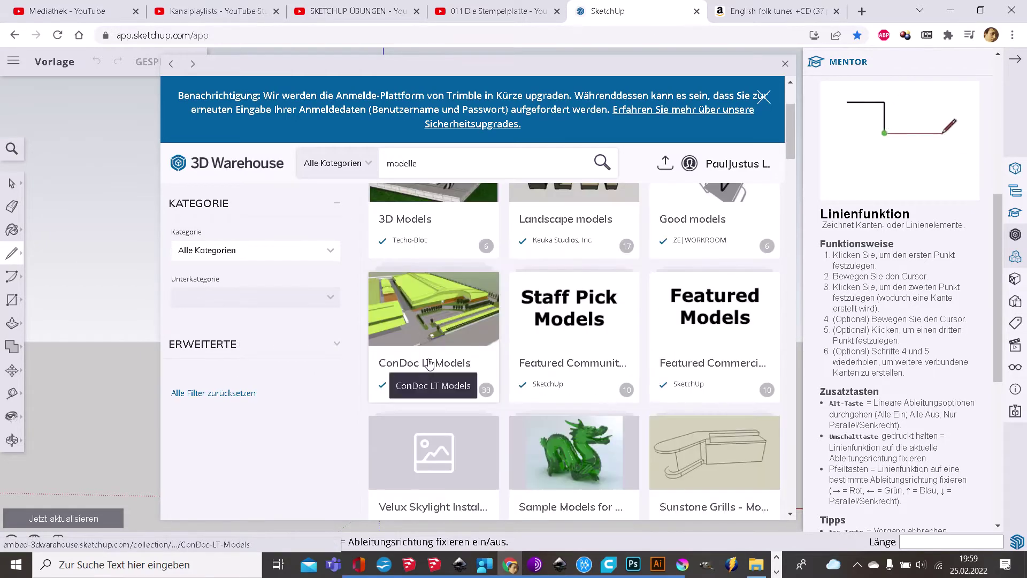
{"action": "scroll", "coordinate": [429, 364], "scroll_direction": "down", "scroll_amount": 3}
{"action": "scroll", "coordinate": [428, 364], "scroll_direction": "up", "scroll_amount": 6}
{"action": "left_click", "coordinate": [428, 364]}
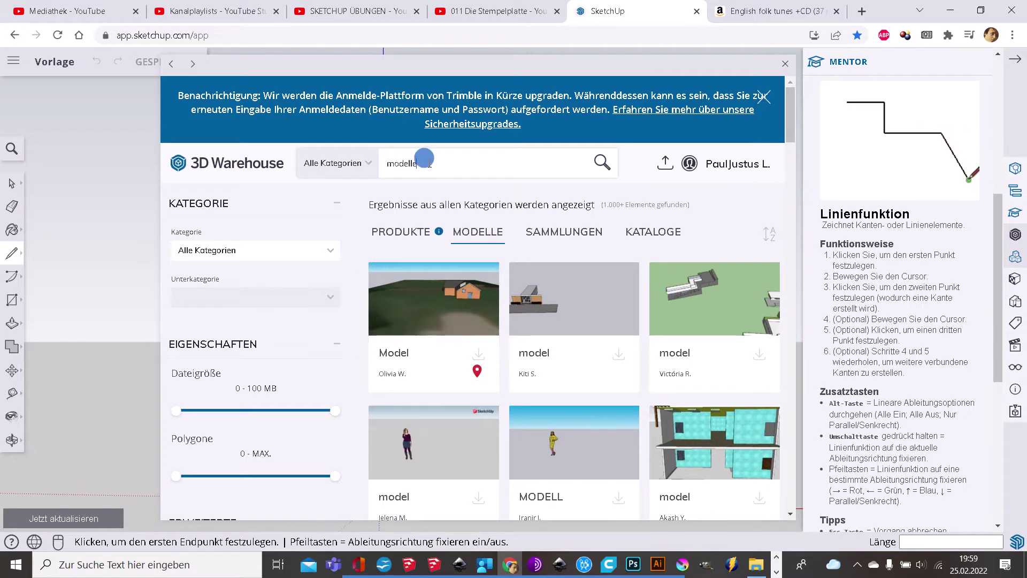
Replace the 3D Warehouse search with 'people' and run it.
{"action": "left_click_drag", "start_coordinate": [431, 163], "coordinate": [353, 166]}
{"action": "type", "text": "pe"}
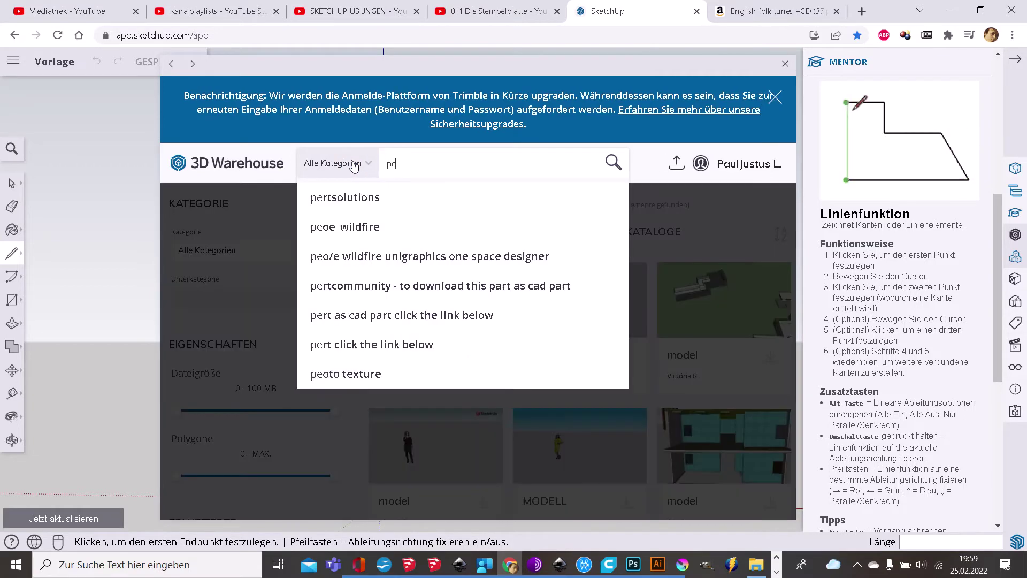
{"action": "type", "text": "ople"}
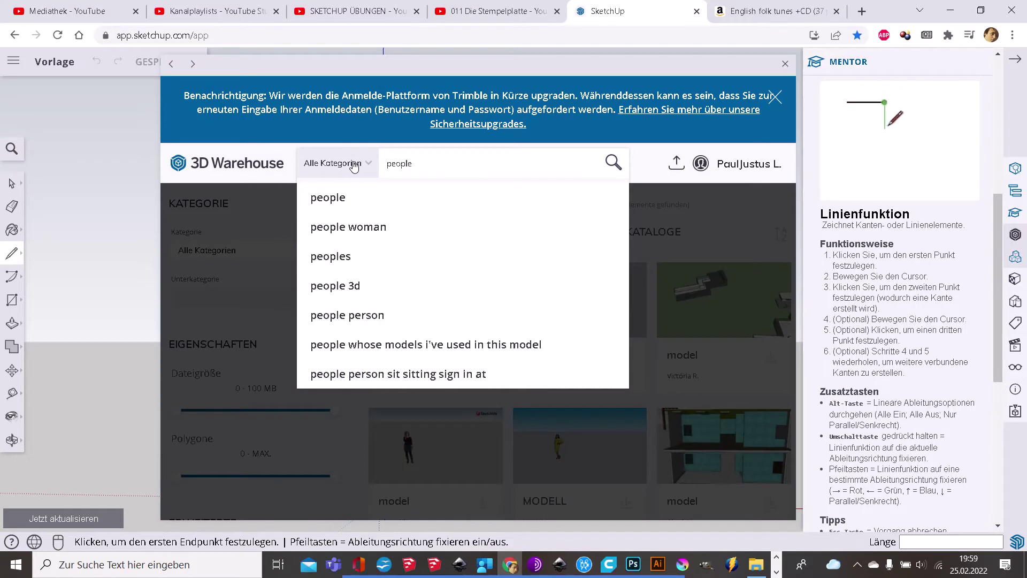
{"action": "left_click", "coordinate": [324, 199]}
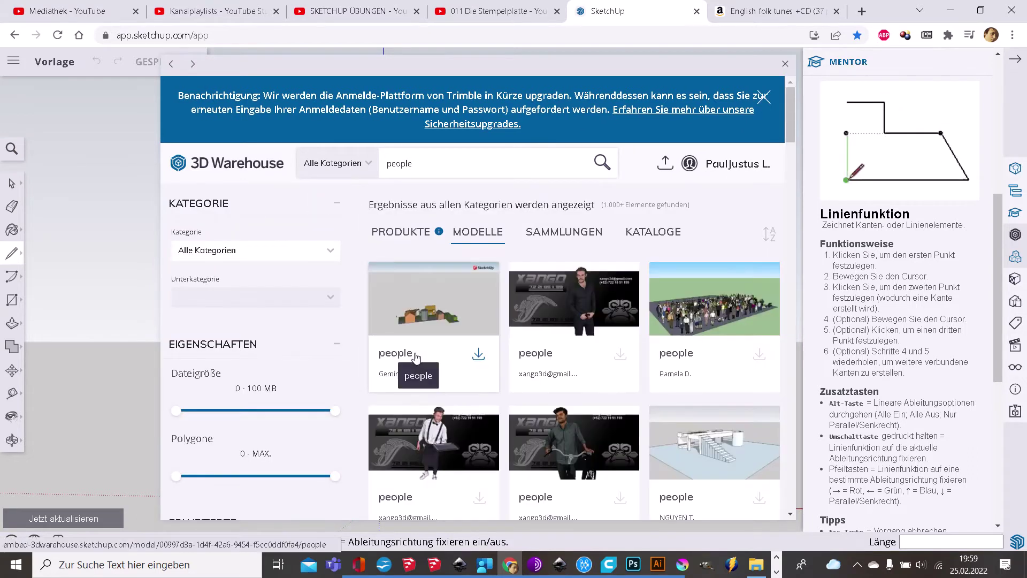
Scroll through the 1,000+ people model results grid.
{"action": "scroll", "coordinate": [416, 357], "scroll_direction": "down", "scroll_amount": 3}
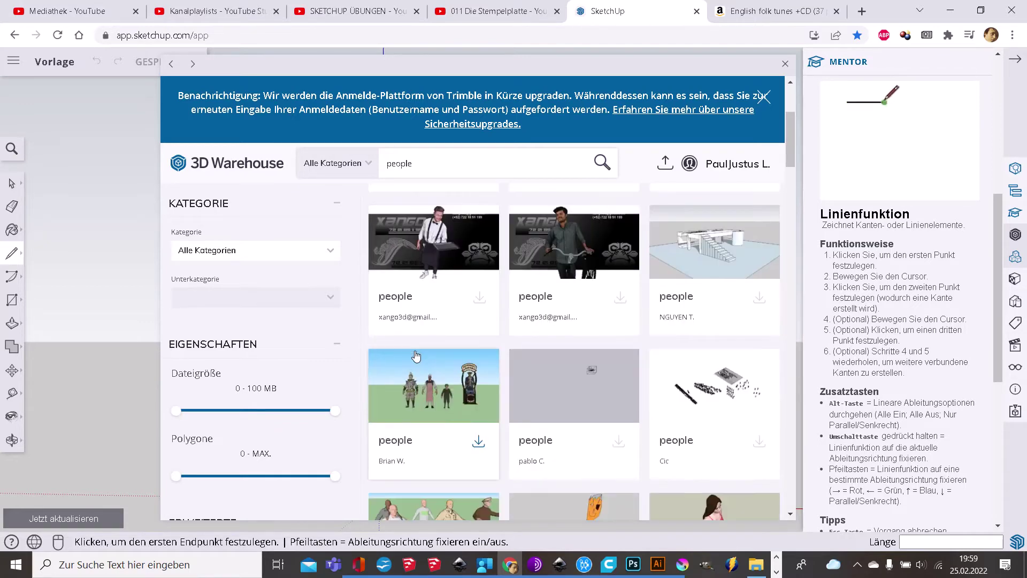
{"action": "scroll", "coordinate": [416, 356], "scroll_direction": "down", "scroll_amount": 3}
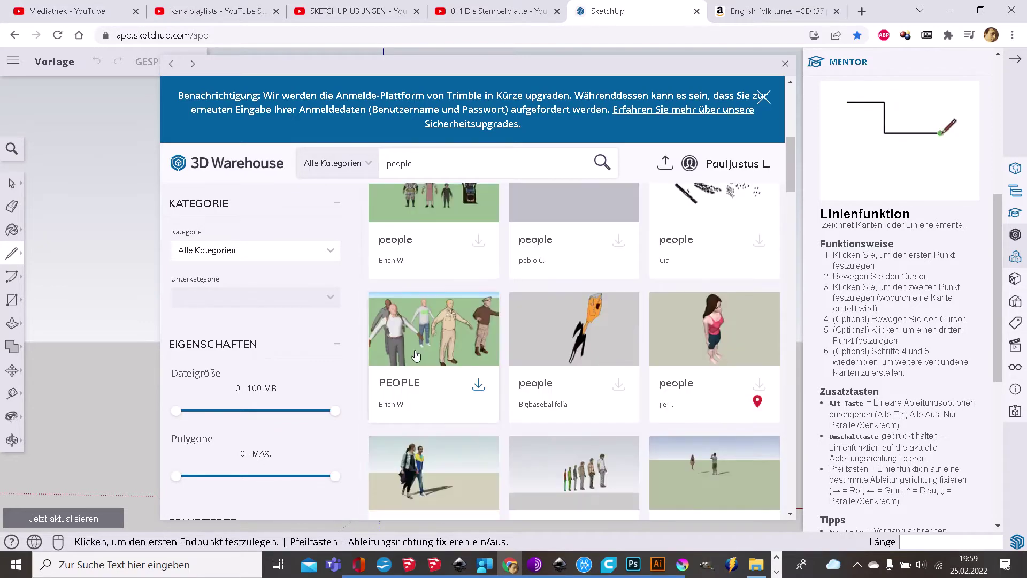
{"action": "scroll", "coordinate": [416, 355], "scroll_direction": "down", "scroll_amount": 2}
{"action": "scroll", "coordinate": [416, 356], "scroll_direction": "down", "scroll_amount": 2}
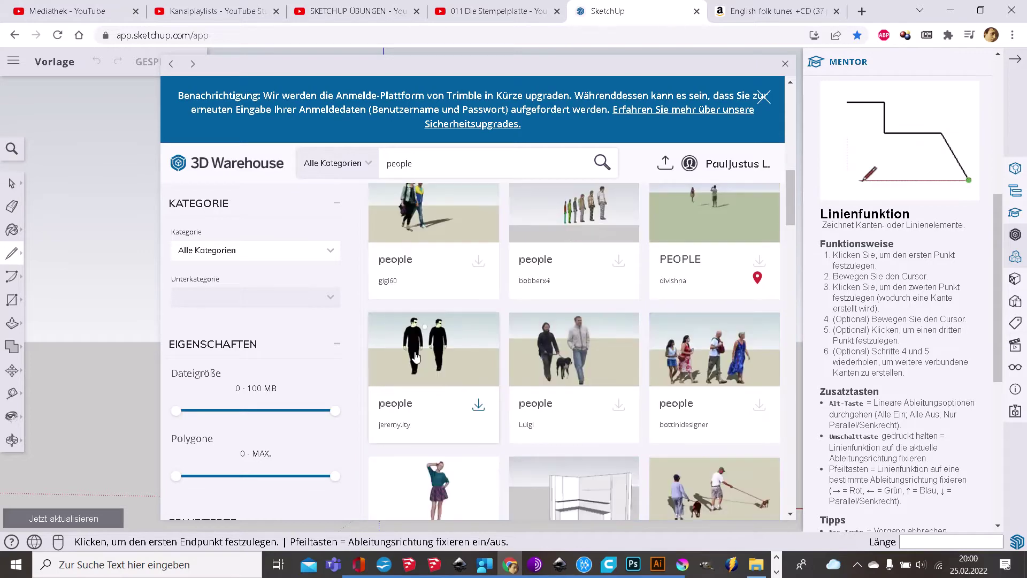
{"action": "scroll", "coordinate": [413, 368], "scroll_direction": "down", "scroll_amount": 2}
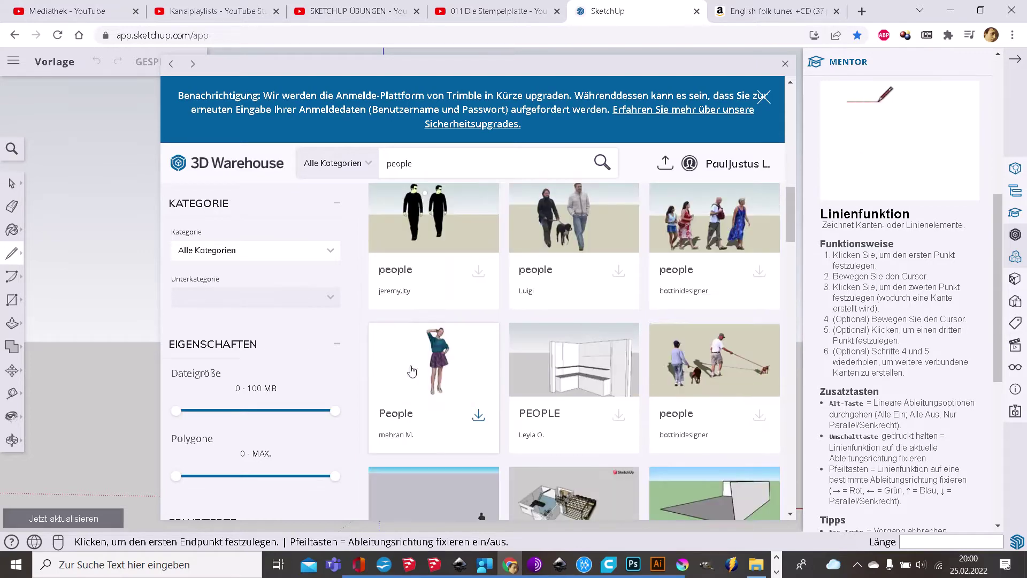
{"action": "scroll", "coordinate": [412, 369], "scroll_direction": "up", "scroll_amount": 1}
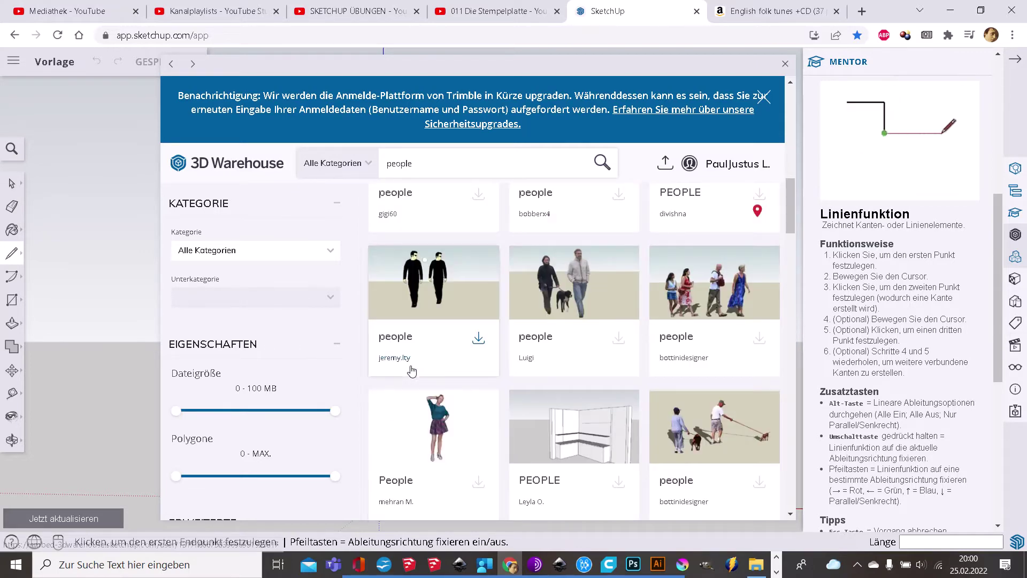
{"action": "scroll", "coordinate": [413, 367], "scroll_direction": "up", "scroll_amount": 2}
{"action": "scroll", "coordinate": [413, 367], "scroll_direction": "down", "scroll_amount": 1}
{"action": "scroll", "coordinate": [413, 367], "scroll_direction": "down", "scroll_amount": 2}
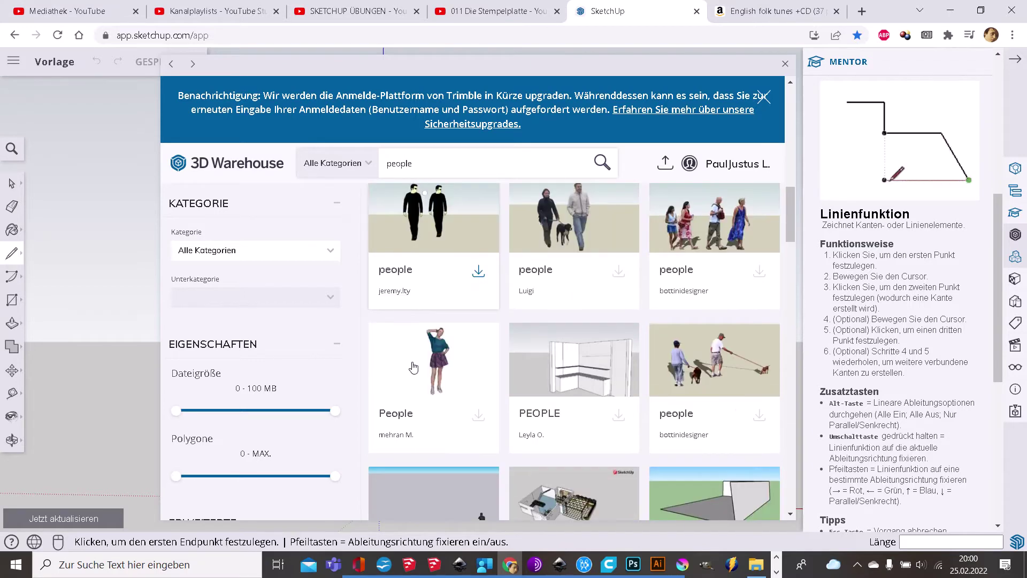
{"action": "scroll", "coordinate": [413, 367], "scroll_direction": "down", "scroll_amount": 3}
{"action": "scroll", "coordinate": [412, 368], "scroll_direction": "down", "scroll_amount": 1}
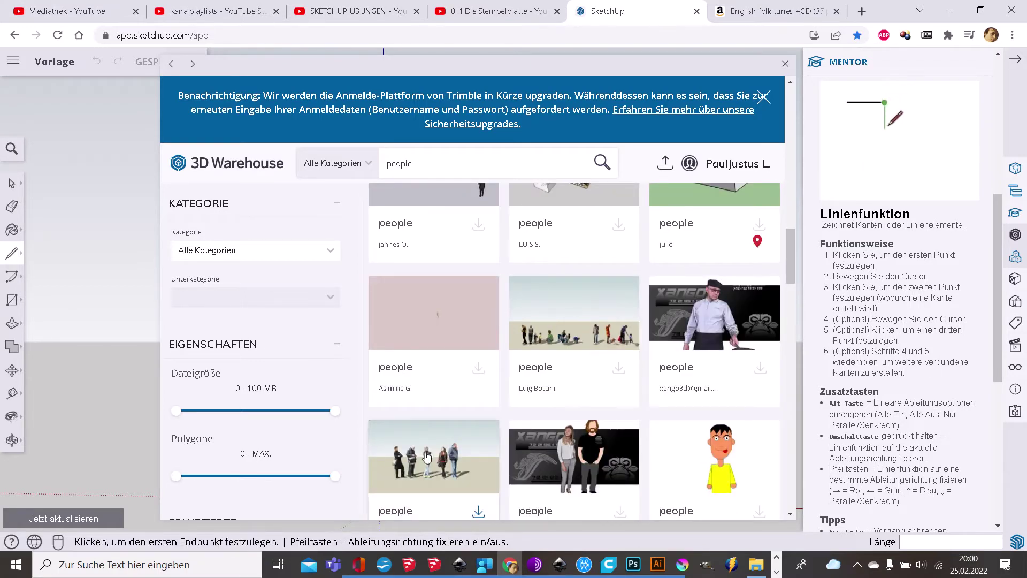
{"action": "scroll", "coordinate": [426, 444], "scroll_direction": "down", "scroll_amount": 2}
{"action": "scroll", "coordinate": [426, 444], "scroll_direction": "down", "scroll_amount": 2}
{"action": "scroll", "coordinate": [428, 440], "scroll_direction": "up", "scroll_amount": 7}
{"action": "scroll", "coordinate": [428, 440], "scroll_direction": "down", "scroll_amount": 2}
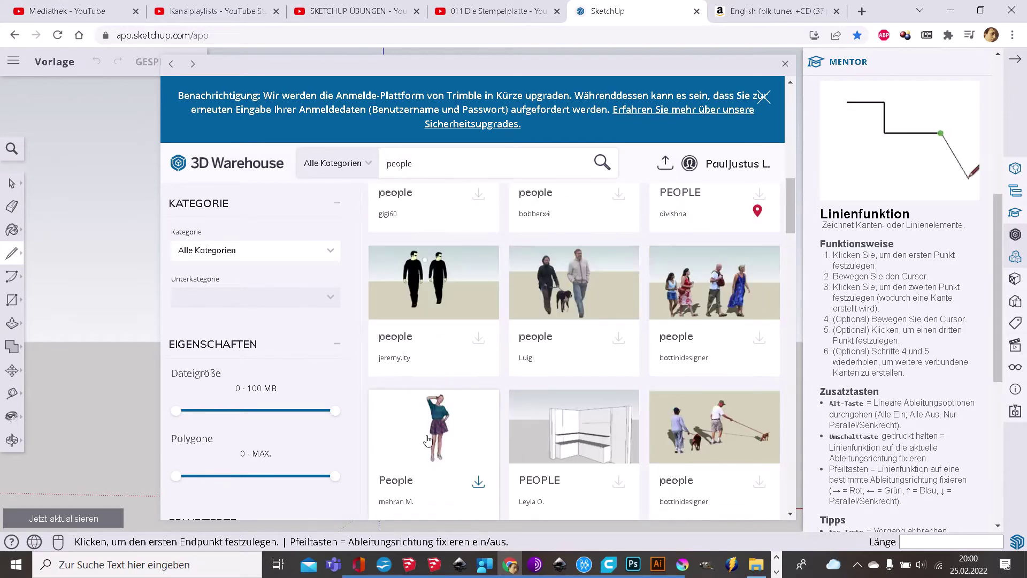
{"action": "scroll", "coordinate": [428, 440], "scroll_direction": "down", "scroll_amount": 2}
{"action": "scroll", "coordinate": [428, 441], "scroll_direction": "down", "scroll_amount": 2}
{"action": "scroll", "coordinate": [428, 440], "scroll_direction": "down", "scroll_amount": 2}
{"action": "scroll", "coordinate": [428, 440], "scroll_direction": "up", "scroll_amount": 2}
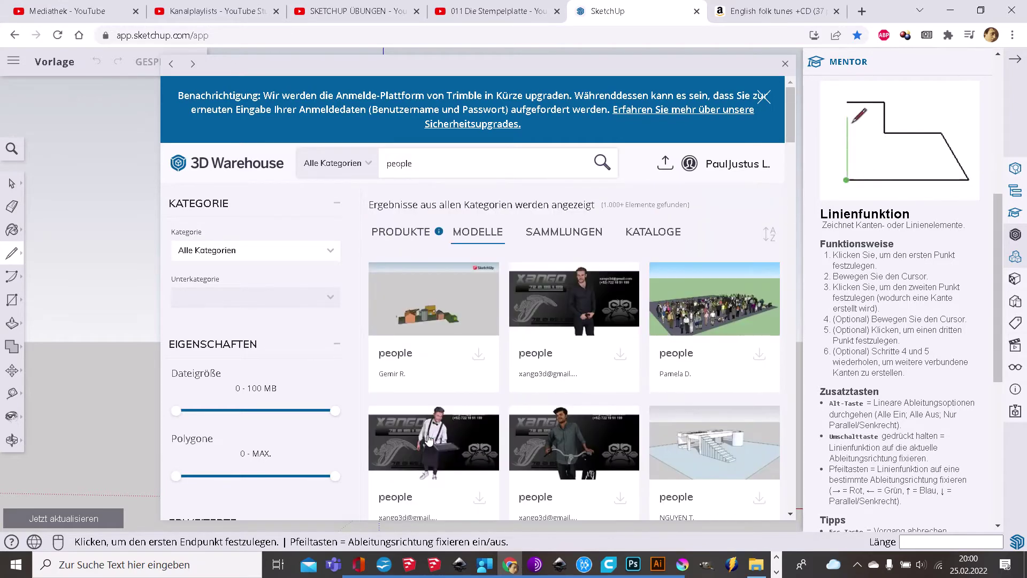
{"action": "scroll", "coordinate": [428, 440], "scroll_direction": "down", "scroll_amount": 1}
{"action": "scroll", "coordinate": [428, 440], "scroll_direction": "down", "scroll_amount": 2}
{"action": "scroll", "coordinate": [429, 441], "scroll_direction": "down", "scroll_amount": 2}
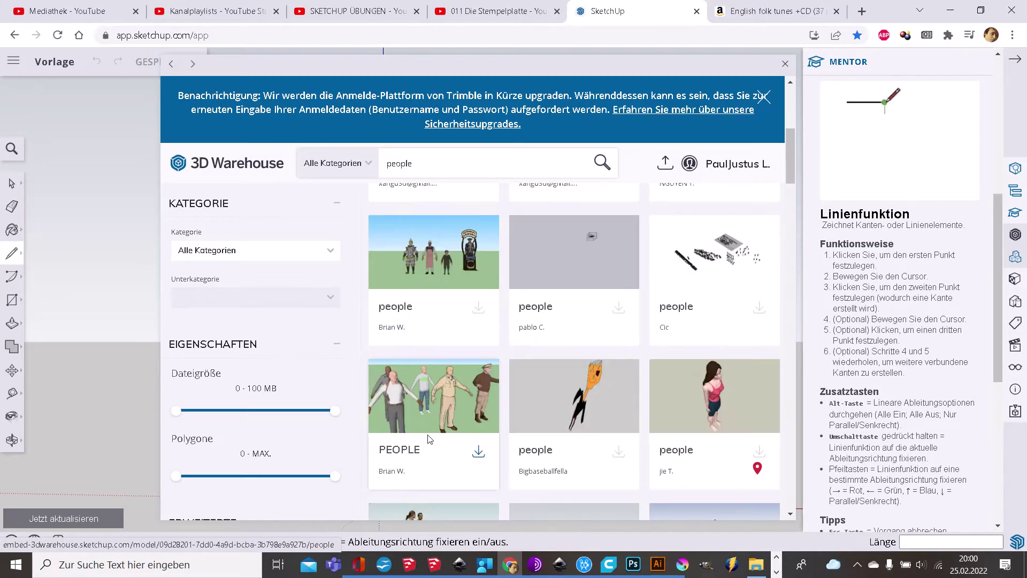
{"action": "scroll", "coordinate": [428, 438], "scroll_direction": "down", "scroll_amount": 1}
{"action": "scroll", "coordinate": [428, 435], "scroll_direction": "down", "scroll_amount": 1}
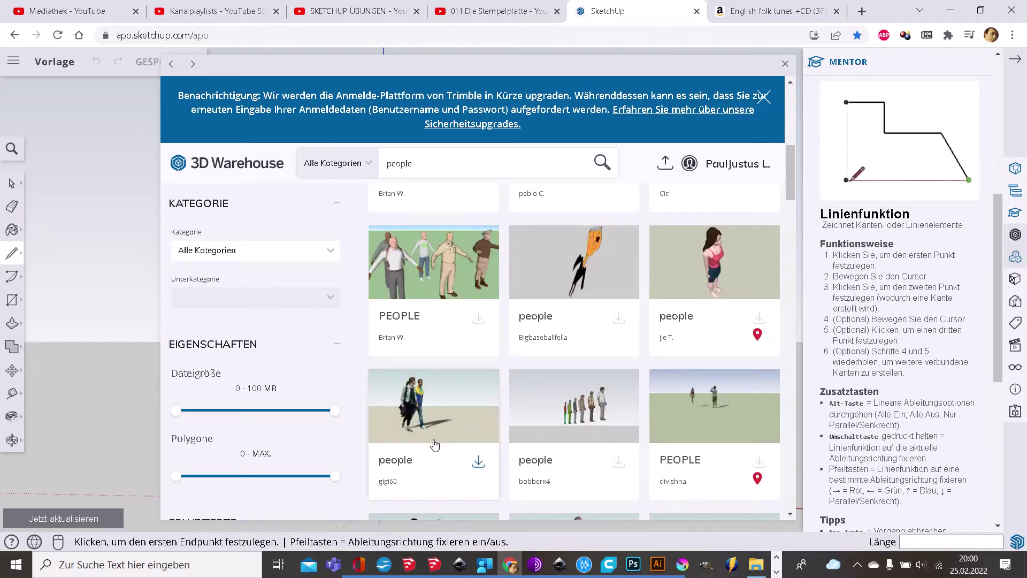
{"action": "scroll", "coordinate": [434, 443], "scroll_direction": "down", "scroll_amount": 1}
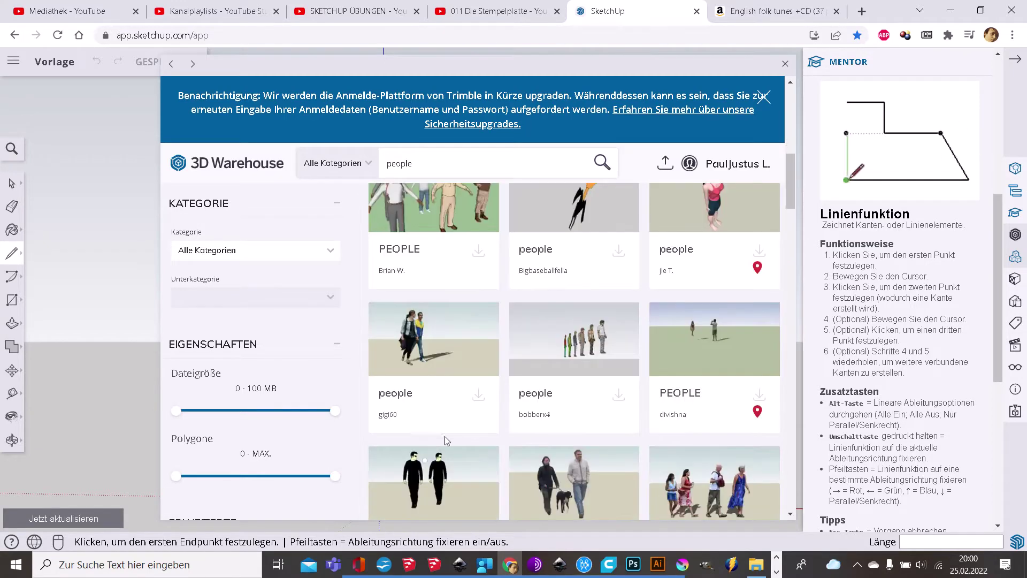
Download the bobberx4 row-of-people model and place it in the scene.
{"action": "left_click", "coordinate": [590, 345]}
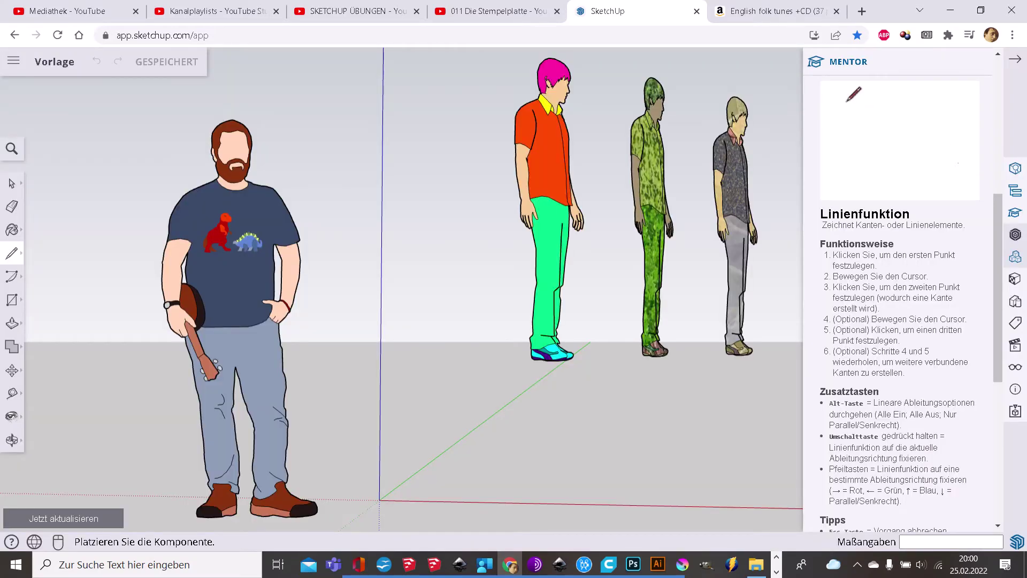
{"action": "left_click", "coordinate": [326, 501]}
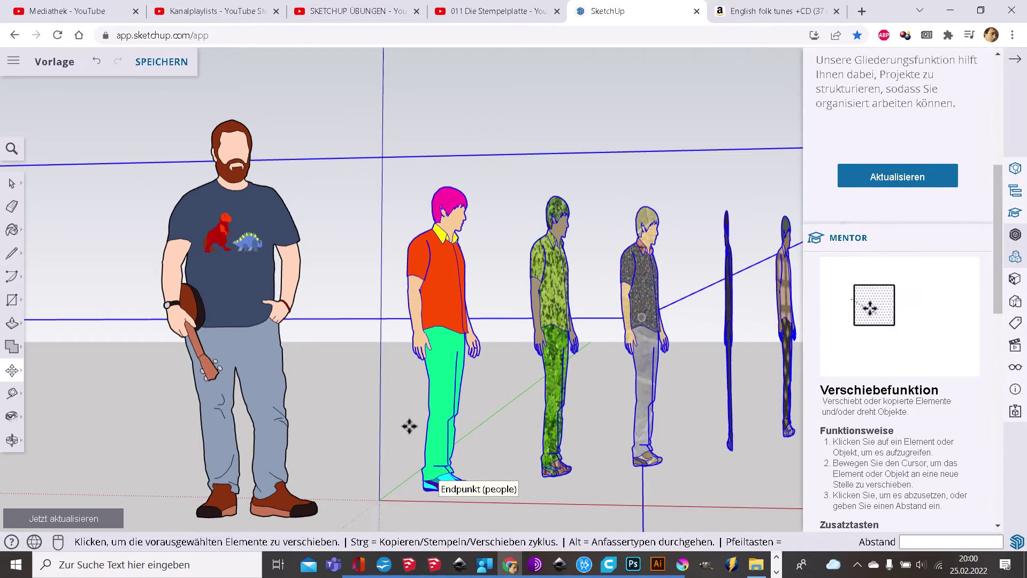
{"action": "scroll", "coordinate": [412, 419], "scroll_direction": "down", "scroll_amount": 3}
{"action": "scroll", "coordinate": [413, 419], "scroll_direction": "down", "scroll_amount": 2}
{"action": "scroll", "coordinate": [413, 420], "scroll_direction": "down", "scroll_amount": 1}
{"action": "scroll", "coordinate": [422, 447], "scroll_direction": "up", "scroll_amount": 3}
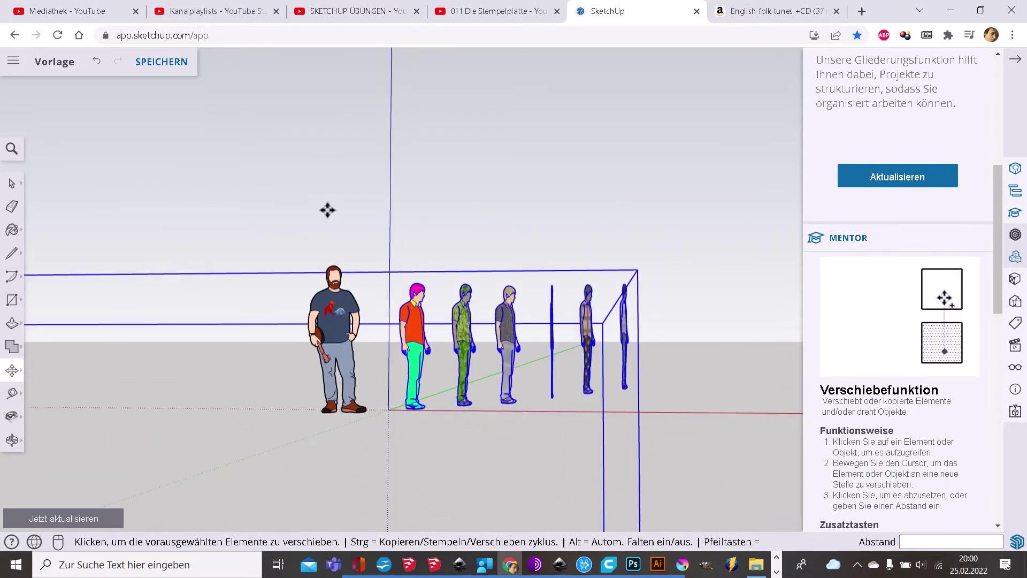
Select the placed people component with the Select tool.
{"action": "left_click", "coordinate": [12, 184]}
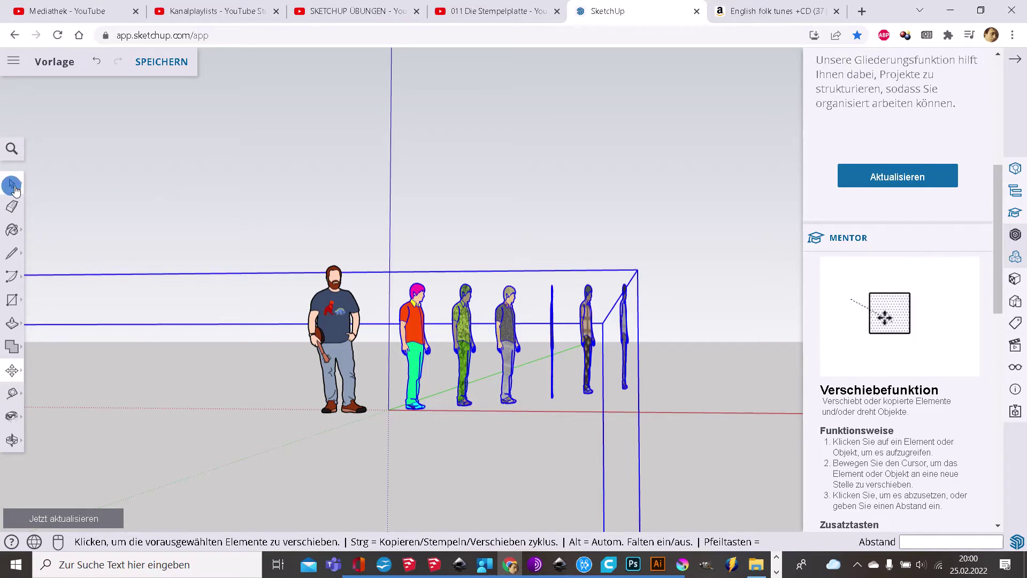
{"action": "left_click", "coordinate": [337, 219]}
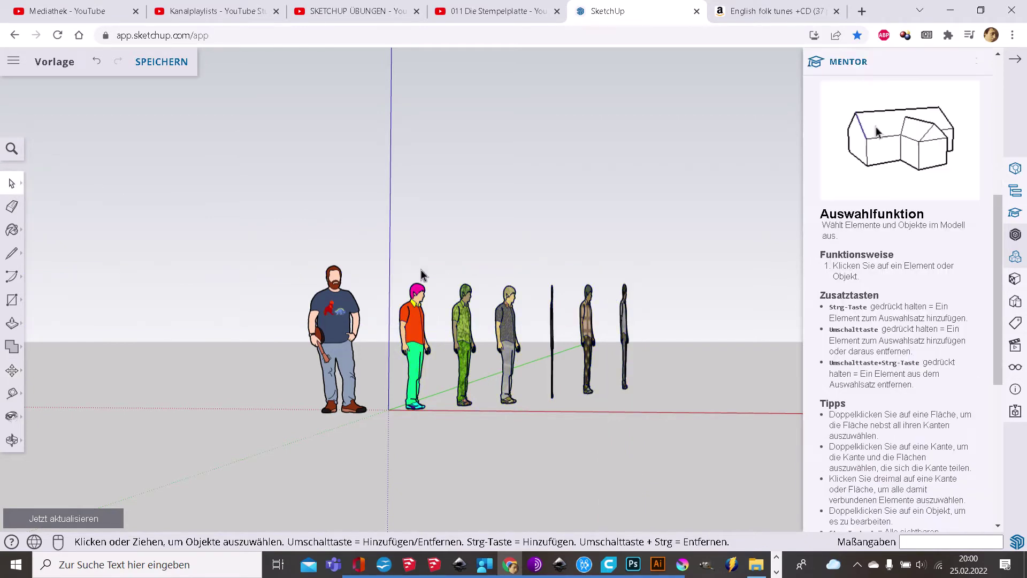
{"action": "left_click", "coordinate": [461, 313]}
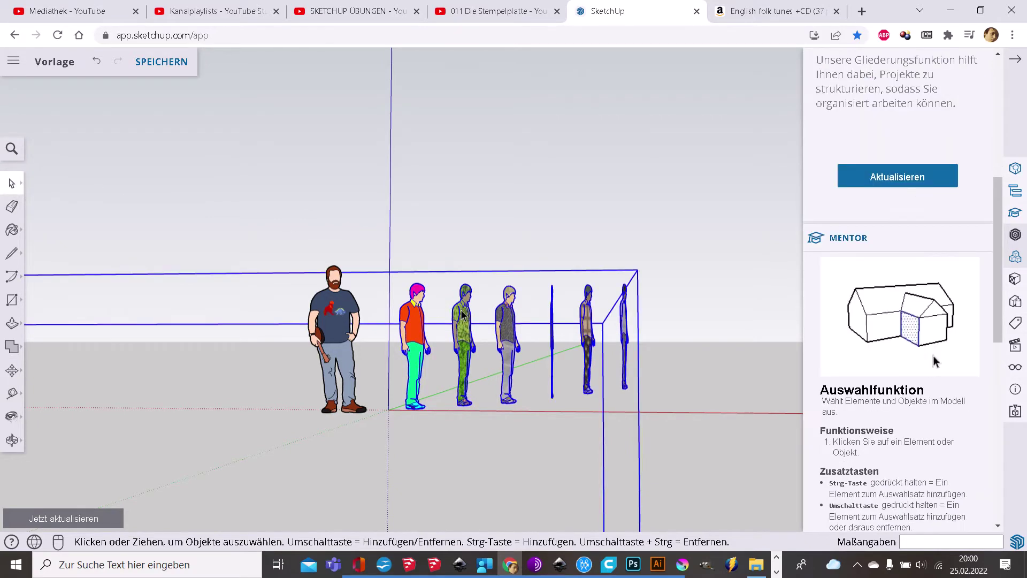
Explode the people component into separate figures (In Einzelteile auflösen).
{"action": "right_click", "coordinate": [461, 312]}
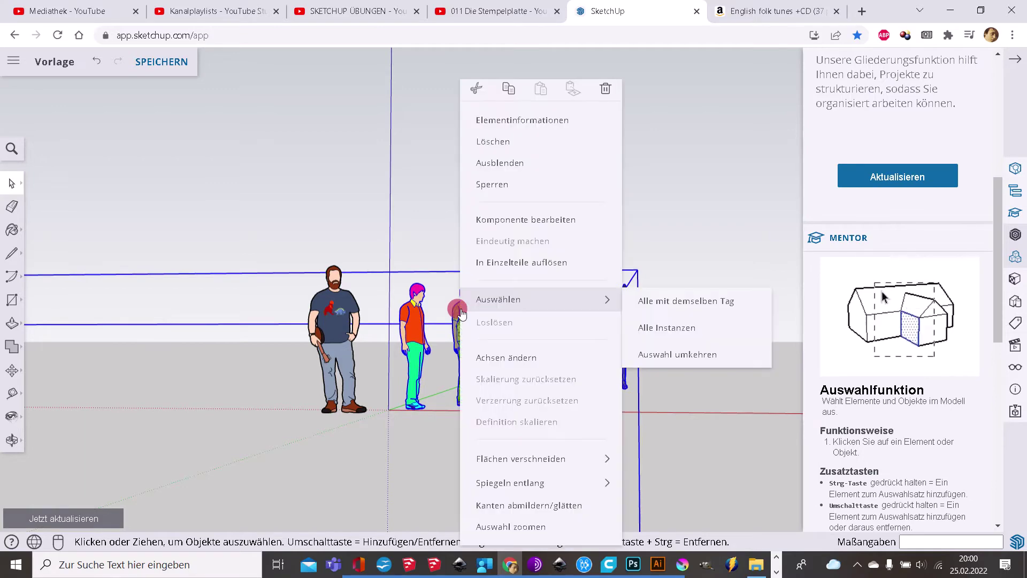
{"action": "left_click", "coordinate": [487, 262]}
{"action": "left_click", "coordinate": [395, 259]}
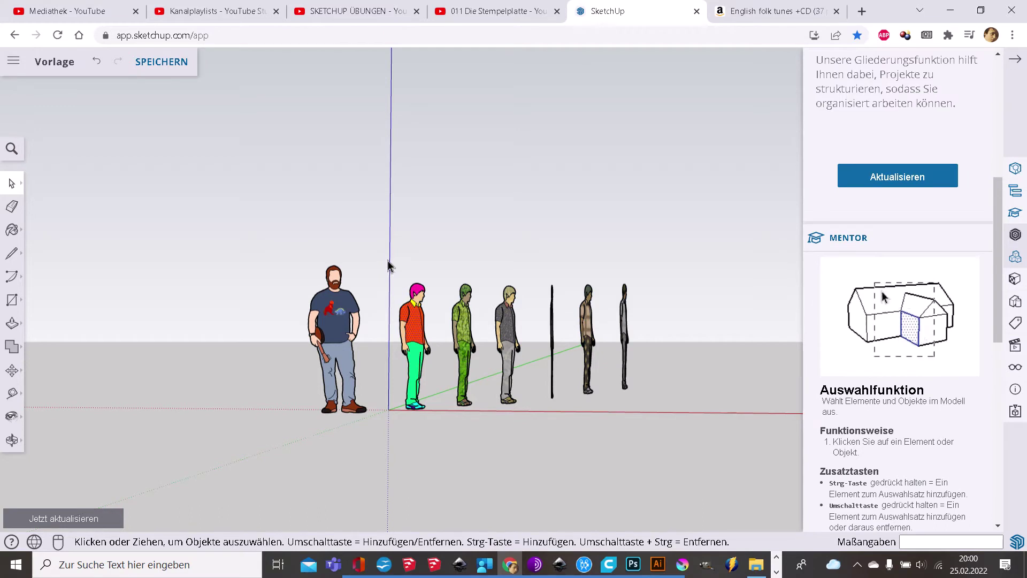
Delete the bearded figure and the five figures right of the pink-haired man.
{"action": "left_click_drag", "start_coordinate": [388, 263], "coordinate": [435, 430]}
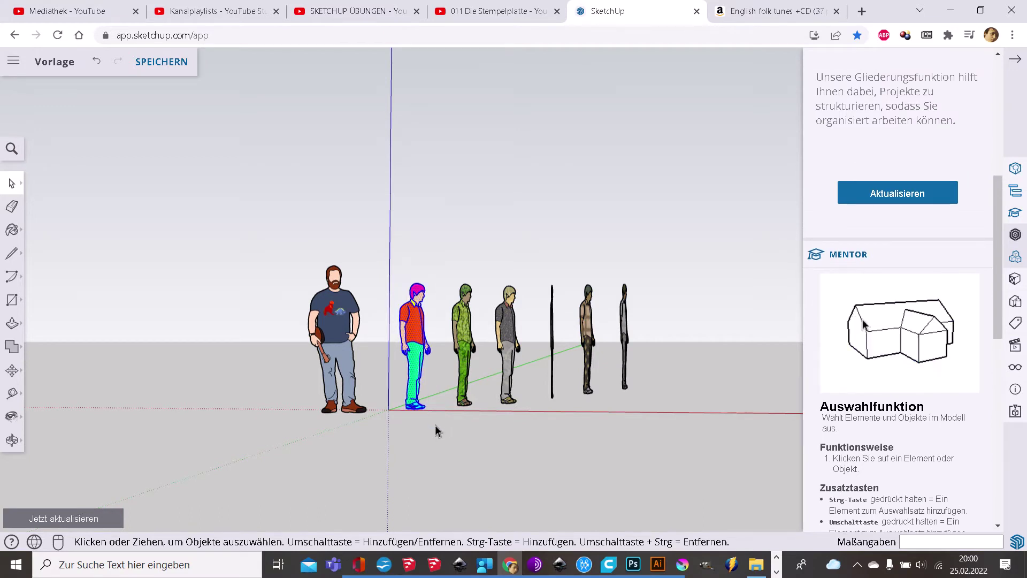
{"action": "left_click", "coordinate": [332, 339]}
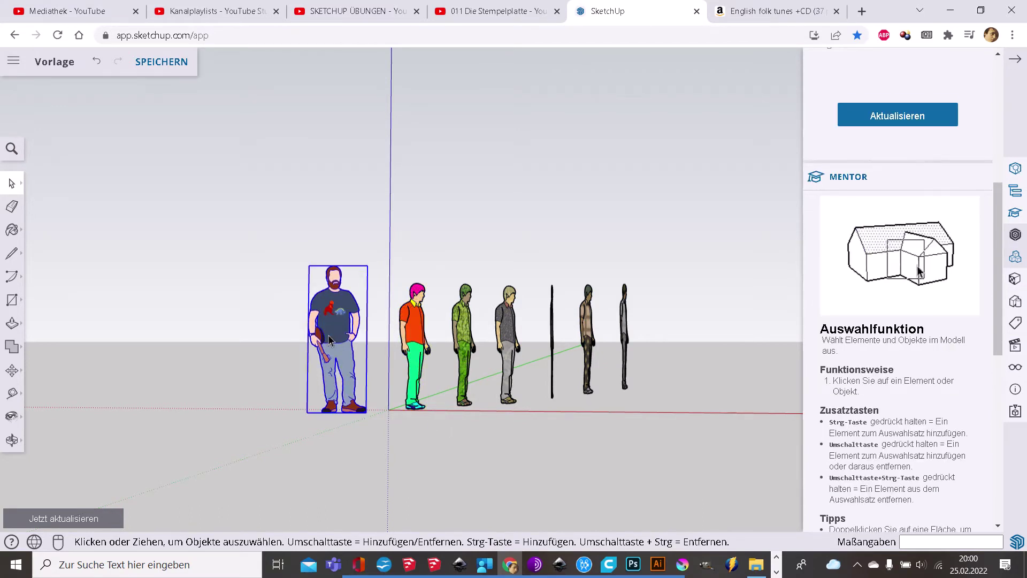
{"action": "key", "text": "Delete"}
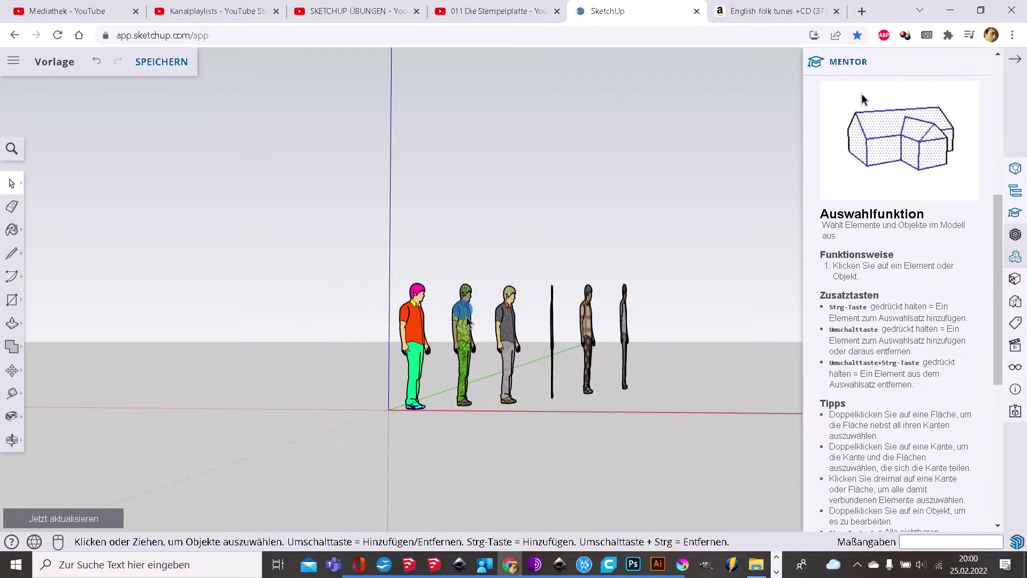
{"action": "left_click_drag", "start_coordinate": [409, 259], "coordinate": [729, 436]}
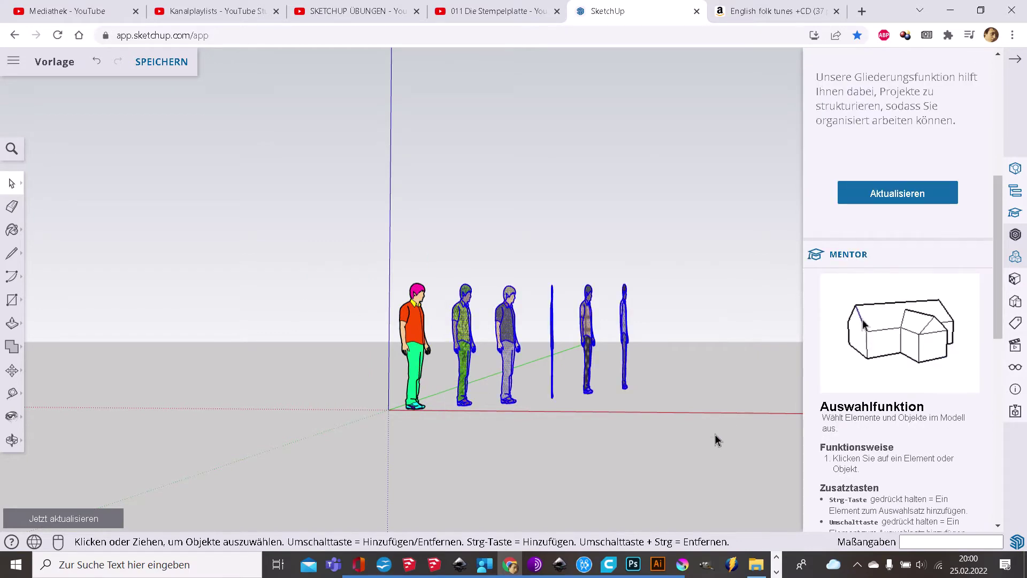
{"action": "key", "text": "Delete"}
{"action": "scroll", "coordinate": [397, 371], "scroll_direction": "up", "scroll_amount": 3}
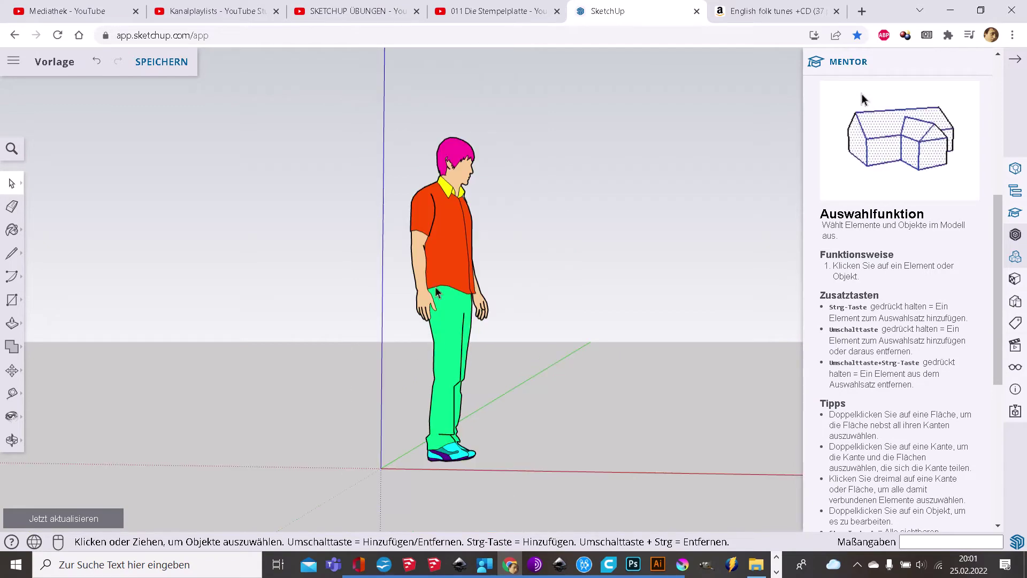
Group the pink-haired figure into a single object (Gruppieren).
{"action": "left_click_drag", "start_coordinate": [381, 108], "coordinate": [507, 484]}
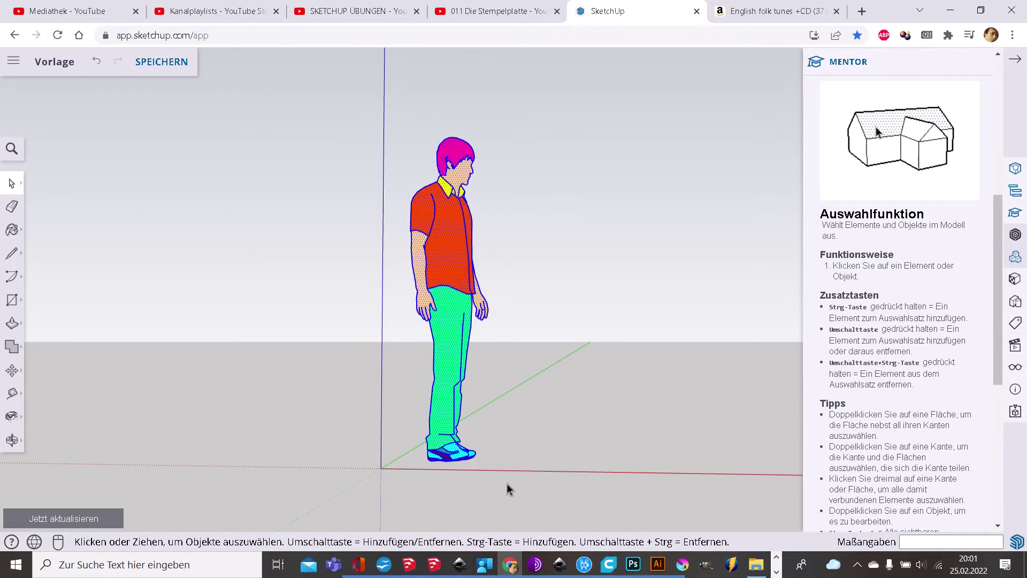
{"action": "right_click", "coordinate": [448, 308]}
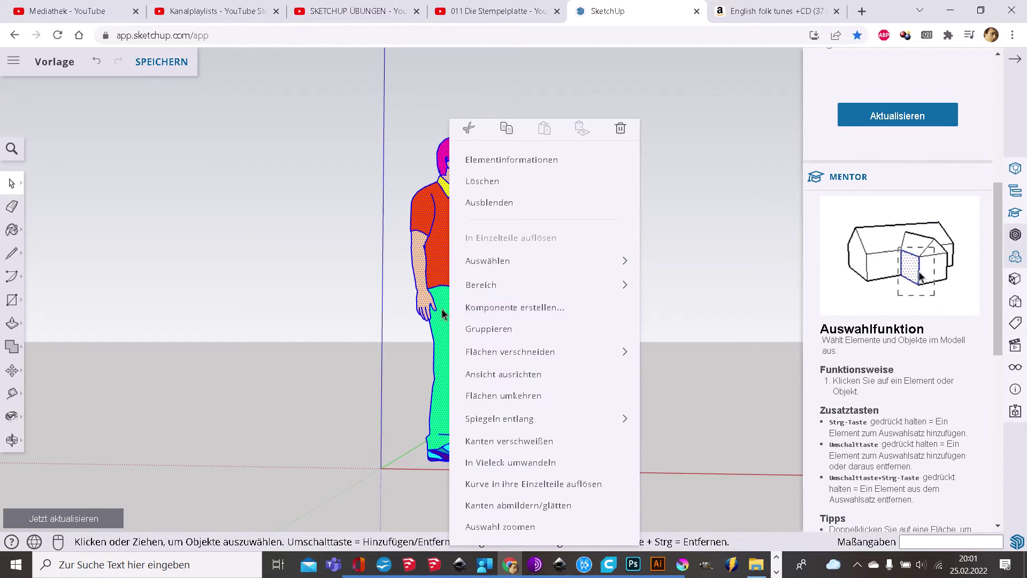
{"action": "left_click", "coordinate": [489, 328]}
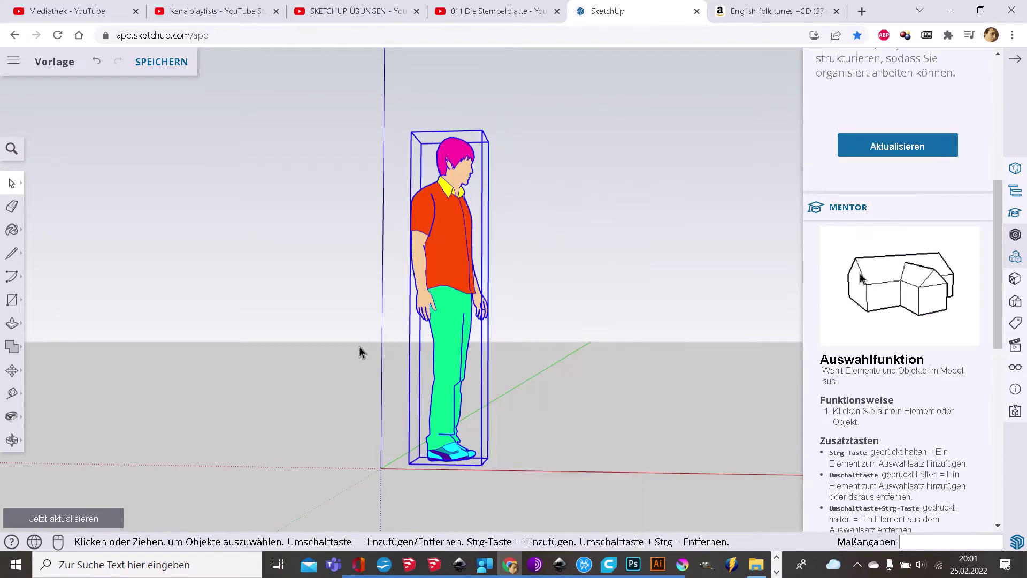
{"action": "left_click", "coordinate": [356, 369]}
Orbit the view around the figure and scroll down the right tray.
{"action": "mouse_move", "coordinate": [354, 369]}
{"action": "middle_mouse_down"}
{"action": "mouse_move", "coordinate": [23, 463]}
{"action": "mouse_move", "coordinate": [383, 451]}
{"action": "mouse_move", "coordinate": [530, 430]}
{"action": "mouse_move", "coordinate": [279, 382]}
{"action": "middle_mouse_up"}
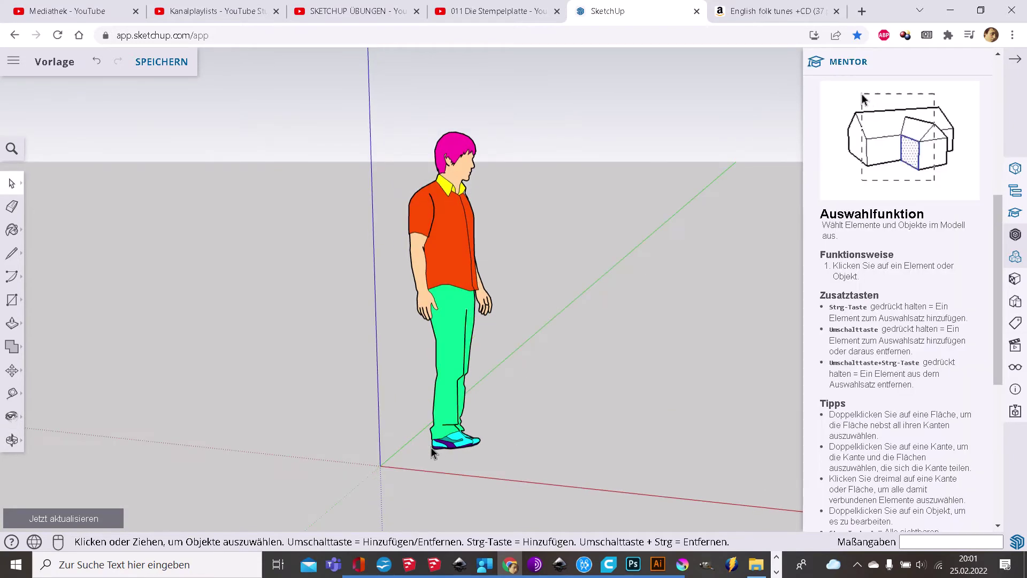
{"action": "mouse_move", "coordinate": [198, 421]}
{"action": "middle_mouse_down"}
{"action": "mouse_move", "coordinate": [318, 397]}
{"action": "mouse_move", "coordinate": [252, 381]}
{"action": "mouse_move", "coordinate": [225, 396]}
{"action": "middle_mouse_up"}
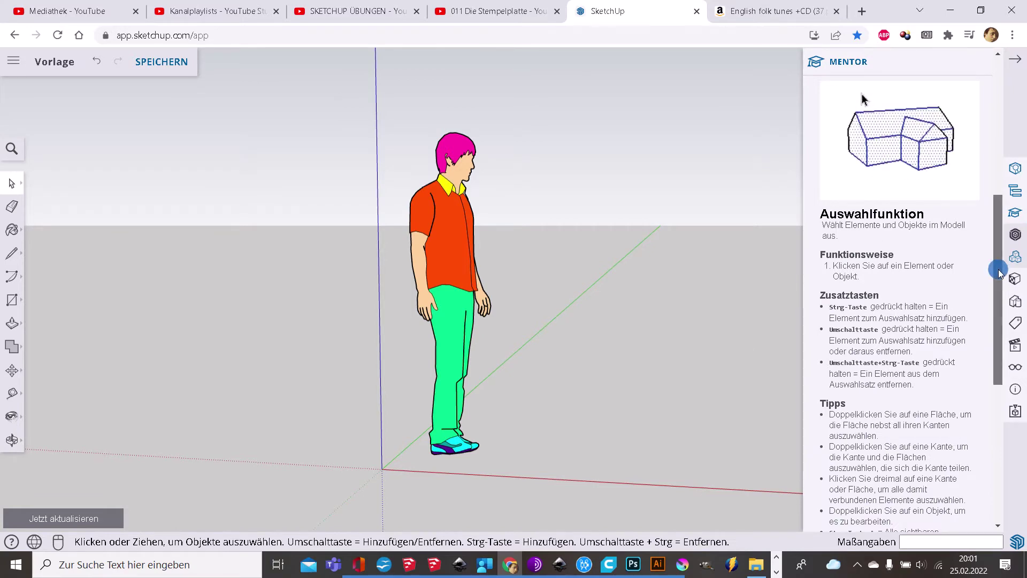
{"action": "left_click_drag", "start_coordinate": [997, 268], "coordinate": [998, 423]}
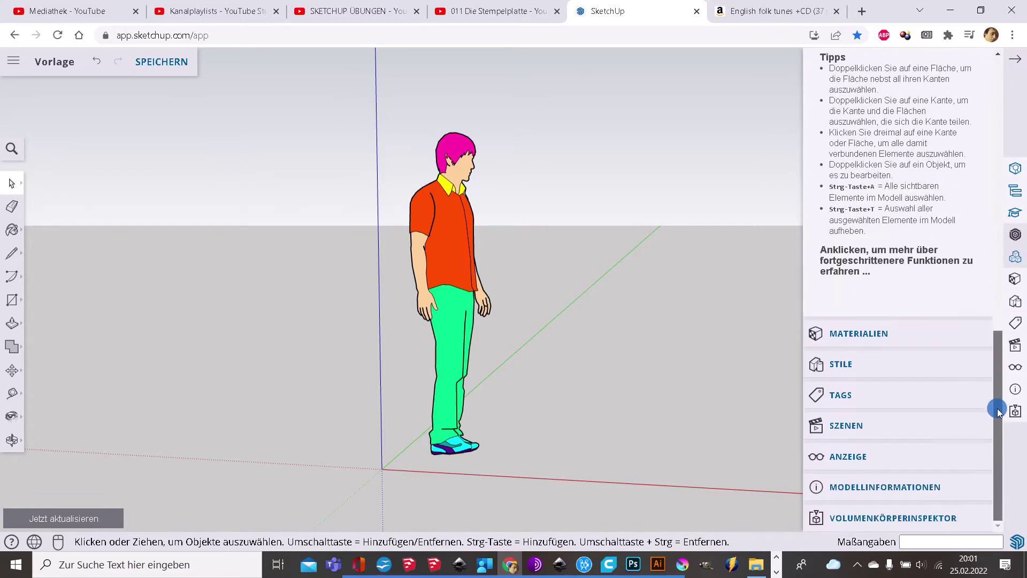
Expand the Materialien panel in the right tray.
{"action": "left_click", "coordinate": [861, 337]}
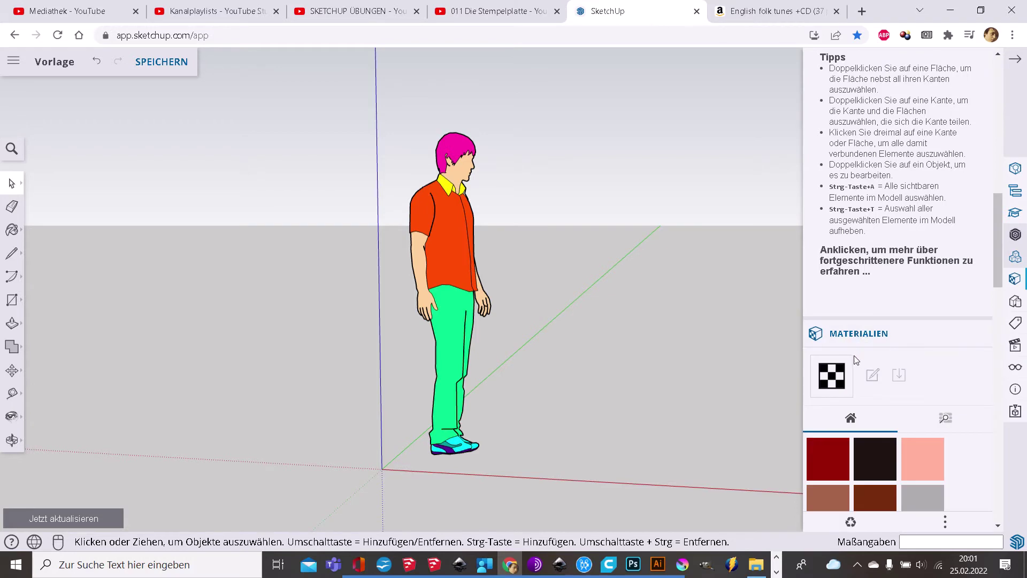
{"action": "scroll", "coordinate": [842, 346], "scroll_direction": "down", "scroll_amount": 4}
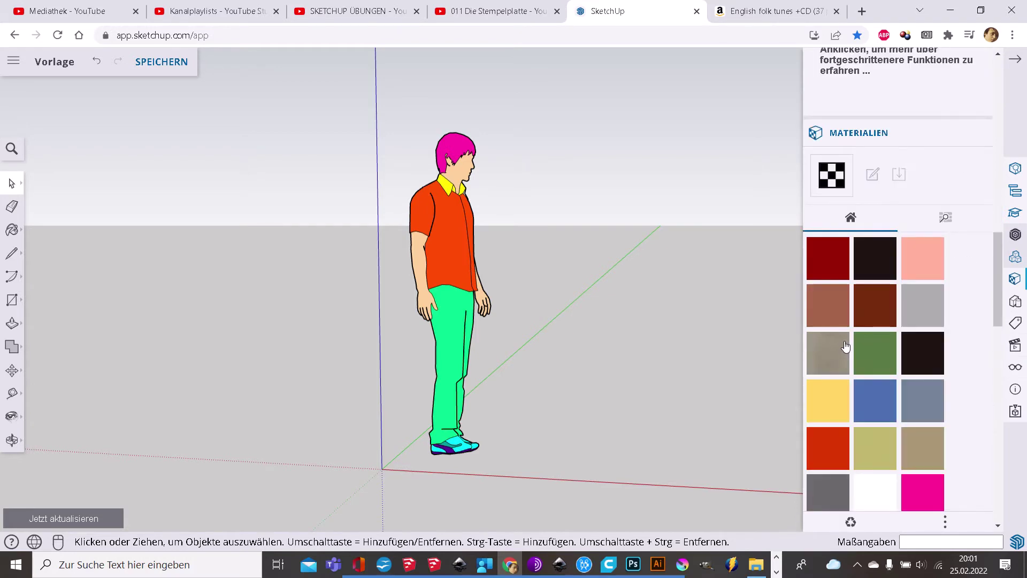
{"action": "scroll", "coordinate": [845, 347], "scroll_direction": "down", "scroll_amount": 1}
{"action": "scroll", "coordinate": [845, 347], "scroll_direction": "down", "scroll_amount": 3}
{"action": "scroll", "coordinate": [845, 347], "scroll_direction": "up", "scroll_amount": 4}
{"action": "scroll", "coordinate": [870, 301], "scroll_direction": "down", "scroll_amount": 3}
{"action": "scroll", "coordinate": [870, 302], "scroll_direction": "down", "scroll_amount": 4}
{"action": "scroll", "coordinate": [869, 304], "scroll_direction": "down", "scroll_amount": 2}
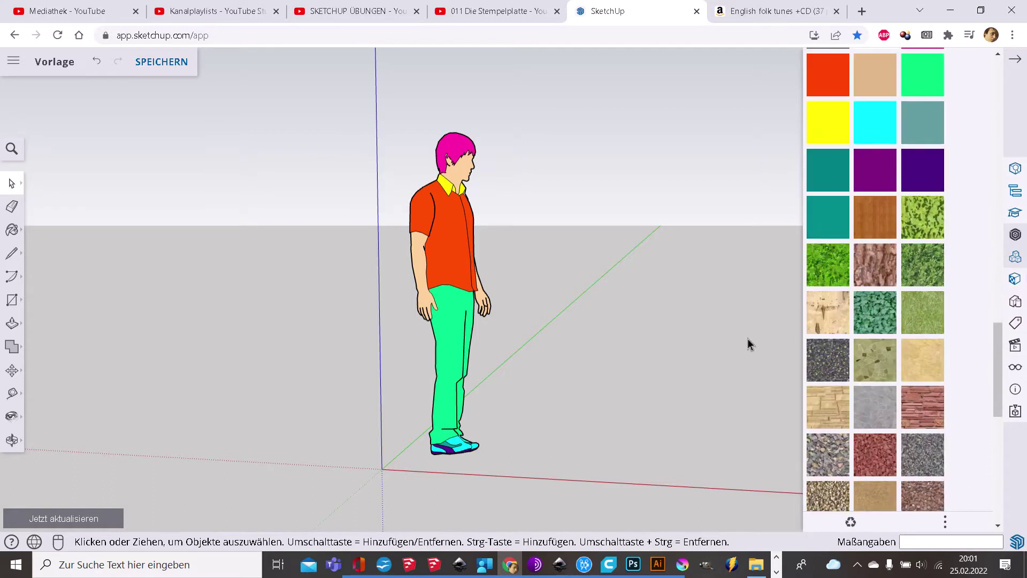
Enter the grouped figure for editing and select its shirt.
{"action": "left_click", "coordinate": [440, 246]}
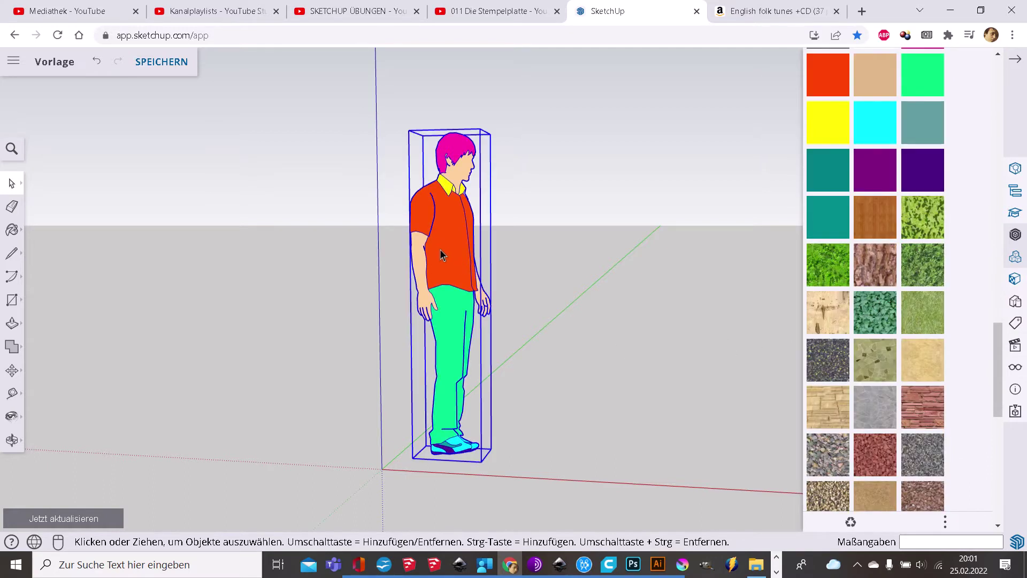
{"action": "double_click", "coordinate": [443, 245]}
{"action": "left_click", "coordinate": [444, 250]}
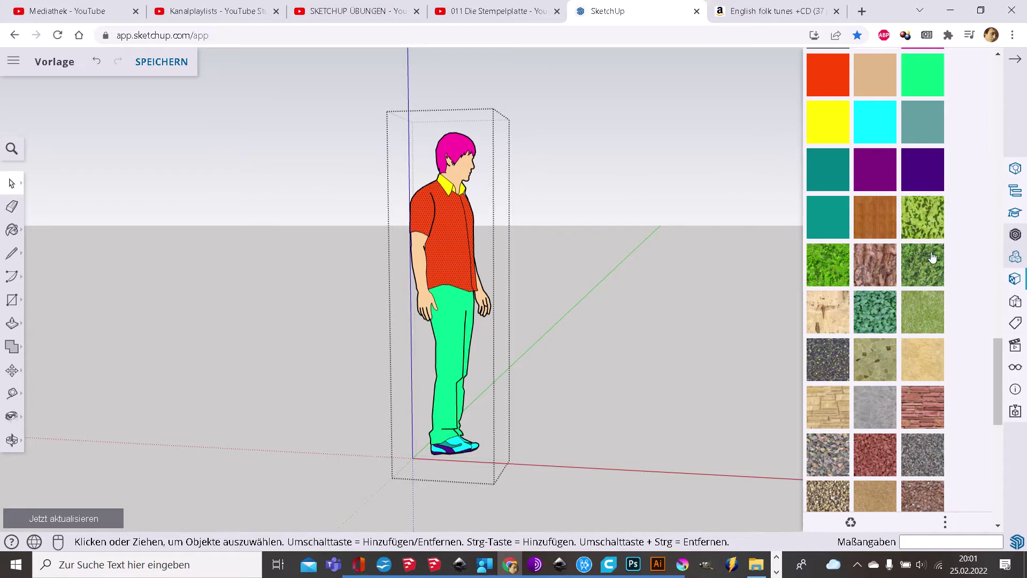
{"action": "scroll", "coordinate": [827, 235], "scroll_direction": "down", "scroll_amount": 10}
{"action": "scroll", "coordinate": [865, 336], "scroll_direction": "down", "scroll_amount": 5}
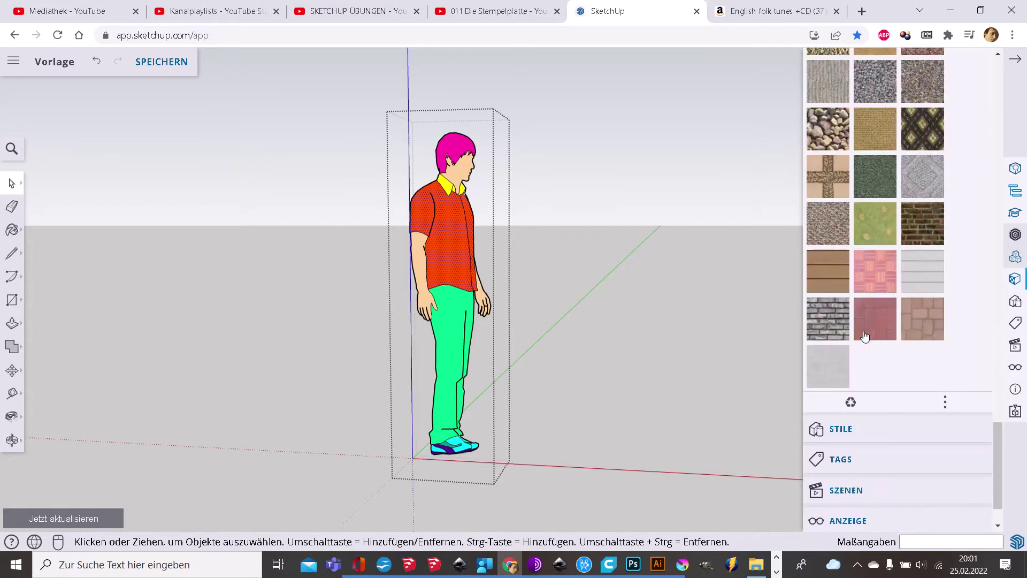
{"action": "scroll", "coordinate": [865, 336], "scroll_direction": "up", "scroll_amount": 5}
{"action": "scroll", "coordinate": [865, 335], "scroll_direction": "up", "scroll_amount": 5}
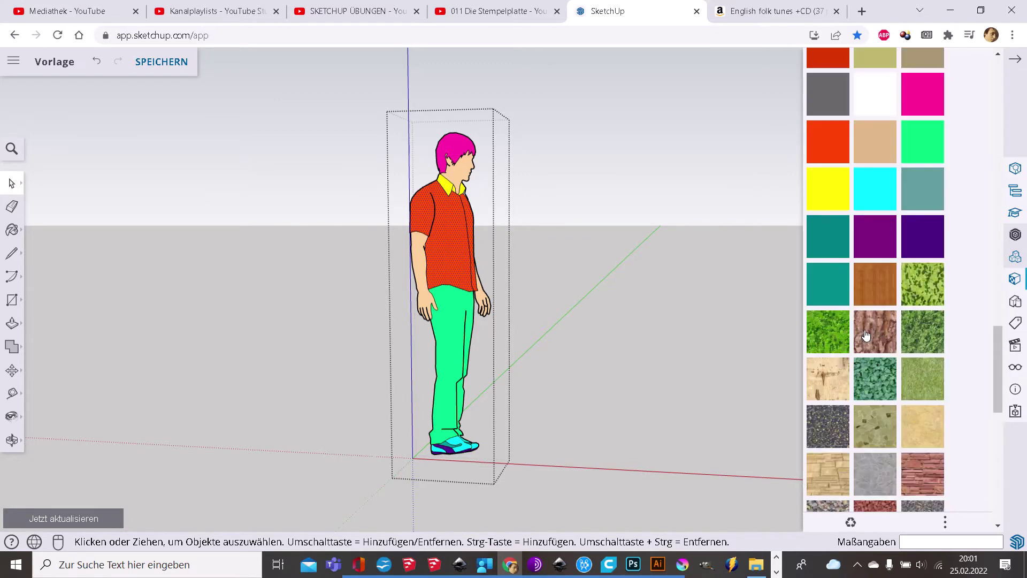
{"action": "scroll", "coordinate": [866, 335], "scroll_direction": "up", "scroll_amount": 5}
{"action": "scroll", "coordinate": [867, 334], "scroll_direction": "down", "scroll_amount": 1}
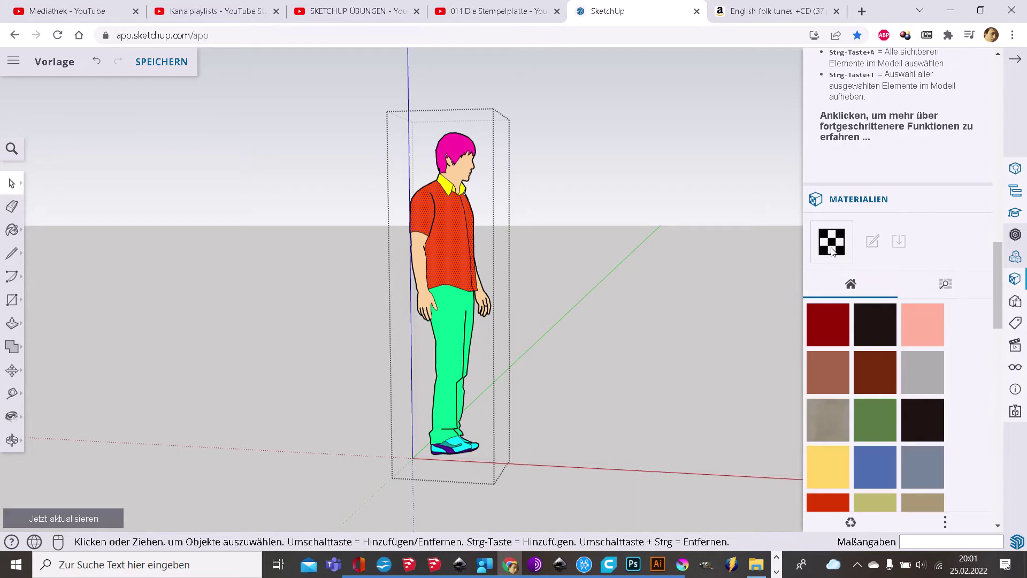
Browse material categories and expand Teppich, Stoffe, Leder, Textilien und Tapete.
{"action": "left_click", "coordinate": [946, 285]}
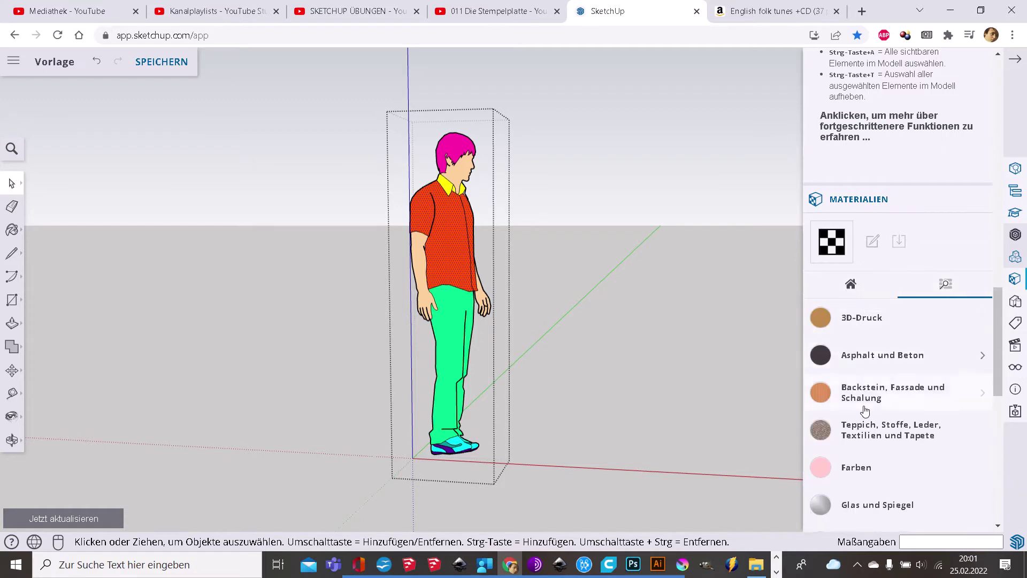
{"action": "scroll", "coordinate": [872, 439], "scroll_direction": "down", "scroll_amount": 1}
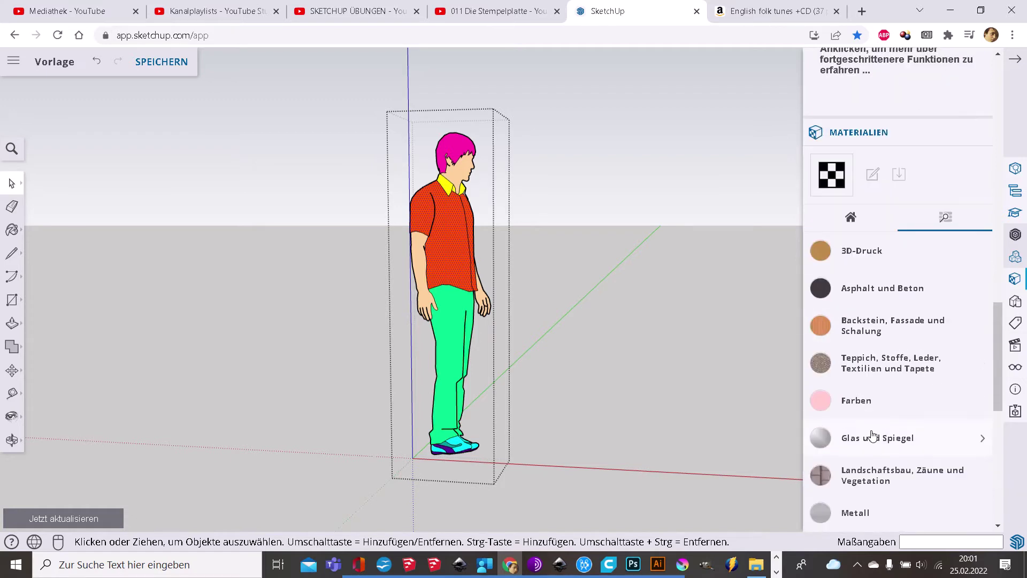
{"action": "left_click", "coordinate": [890, 371]}
{"action": "scroll", "coordinate": [860, 421], "scroll_direction": "up", "scroll_amount": 3}
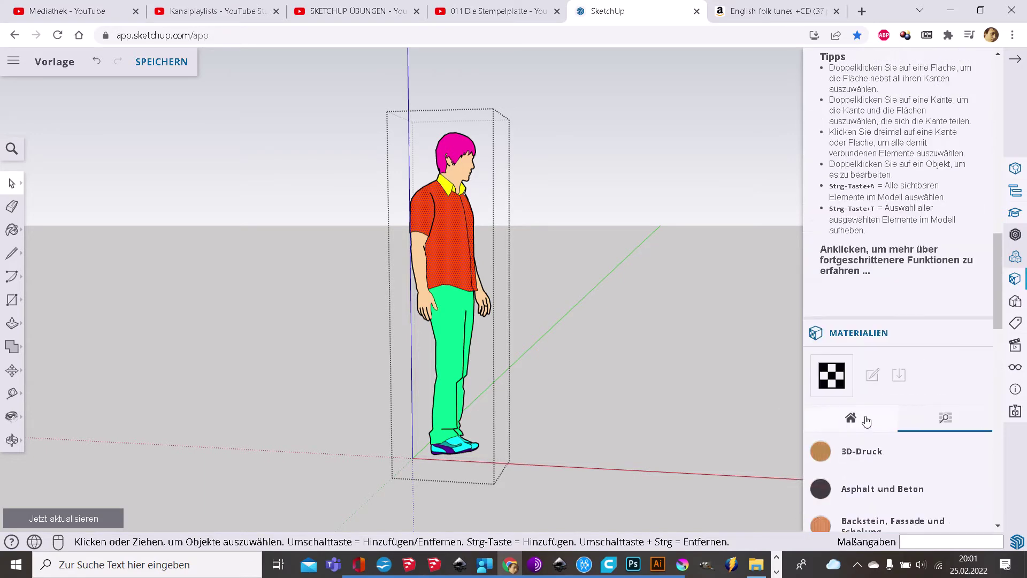
{"action": "scroll", "coordinate": [867, 421], "scroll_direction": "down", "scroll_amount": 4}
{"action": "scroll", "coordinate": [867, 417], "scroll_direction": "down", "scroll_amount": 3}
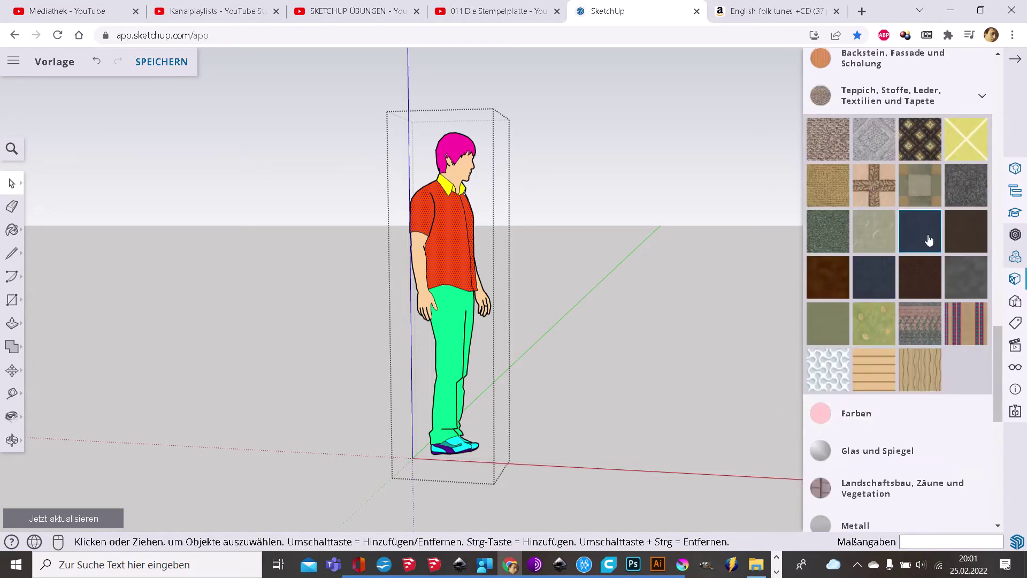
Paint the shirt with the striped fabric and orbit closer to inspect it.
{"action": "left_click", "coordinate": [957, 326]}
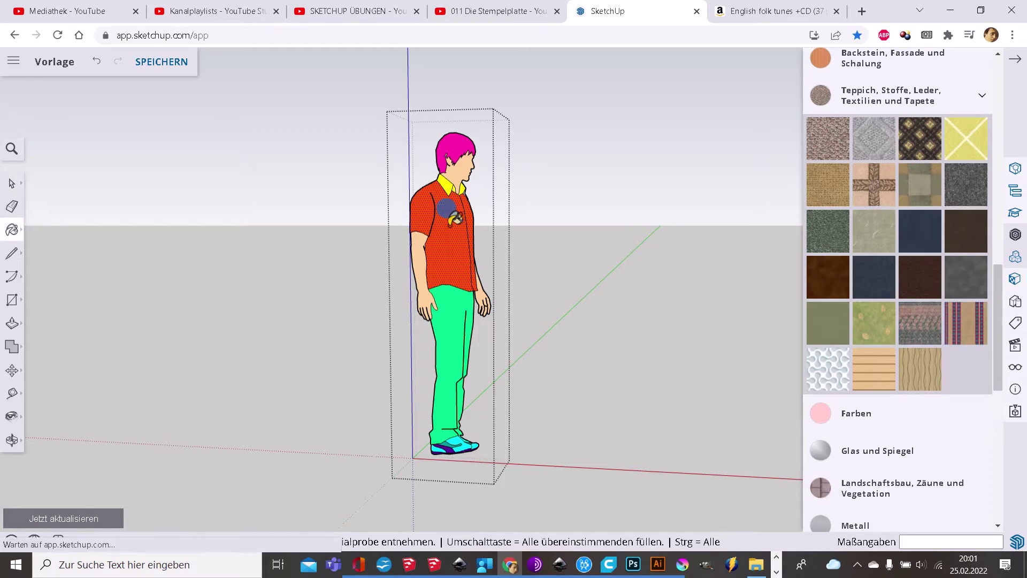
{"action": "left_click", "coordinate": [445, 216]}
{"action": "scroll", "coordinate": [391, 243], "scroll_direction": "up", "scroll_amount": 3}
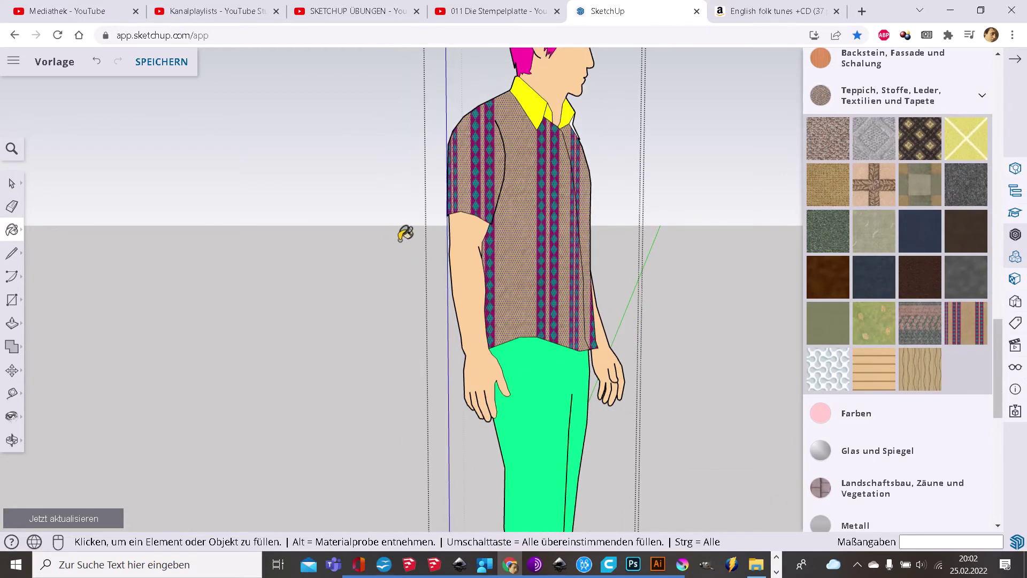
{"action": "mouse_move", "coordinate": [396, 238]}
{"action": "middle_mouse_down"}
{"action": "mouse_move", "coordinate": [324, 271]}
{"action": "mouse_move", "coordinate": [467, 298]}
{"action": "middle_mouse_up"}
{"action": "scroll", "coordinate": [467, 298], "scroll_direction": "down", "scroll_amount": 3}
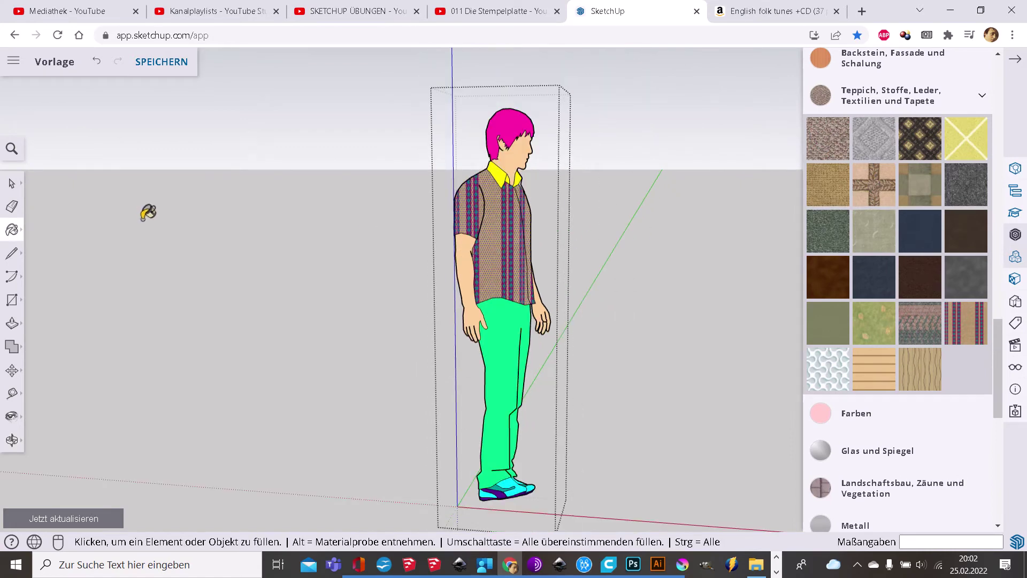
Repaint the shirt with the white-and-grey blob-pattern fabric.
{"action": "left_click", "coordinate": [828, 369]}
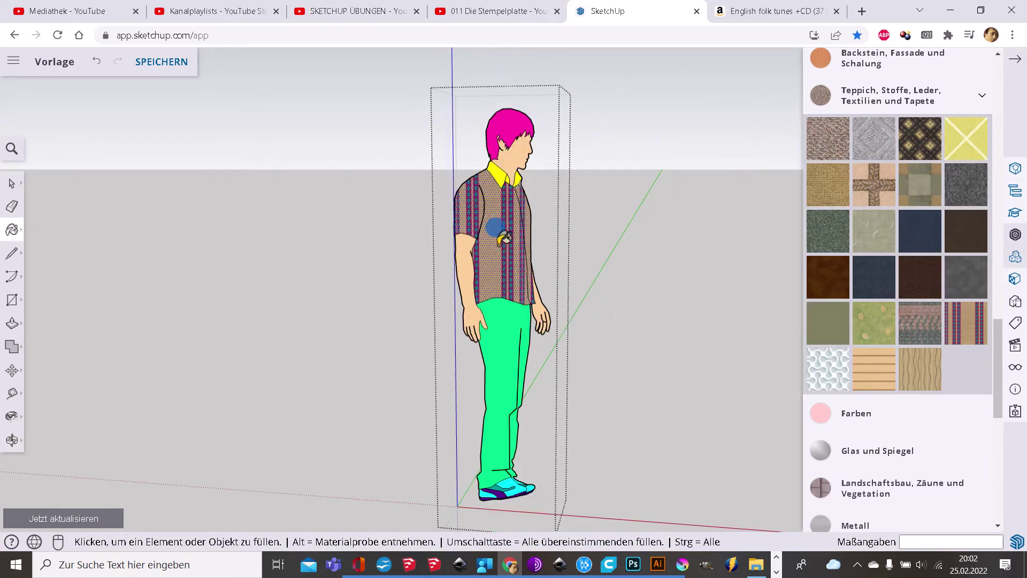
{"action": "left_click", "coordinate": [493, 269]}
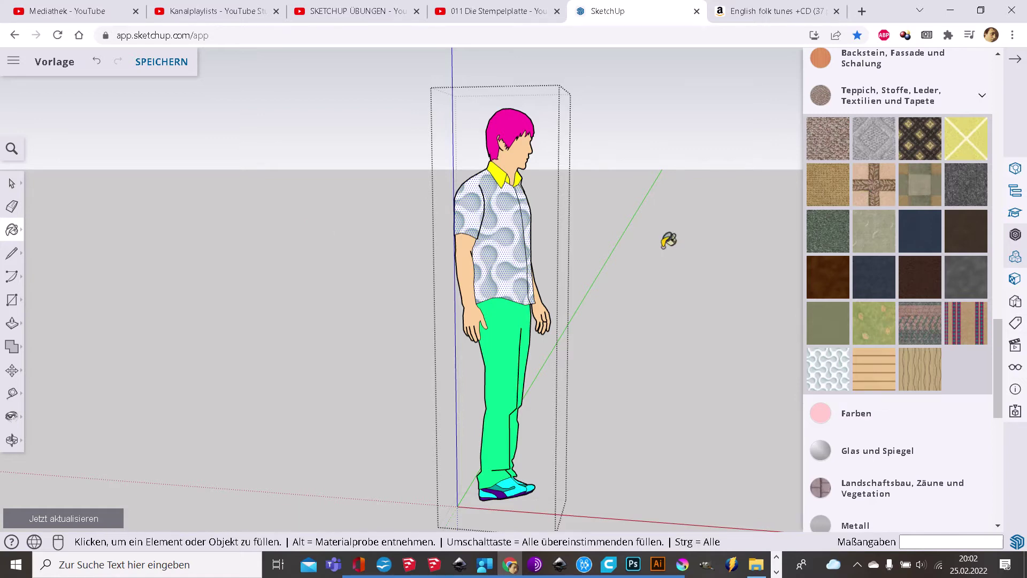
{"action": "left_click_drag", "start_coordinate": [994, 360], "coordinate": [993, 463]}
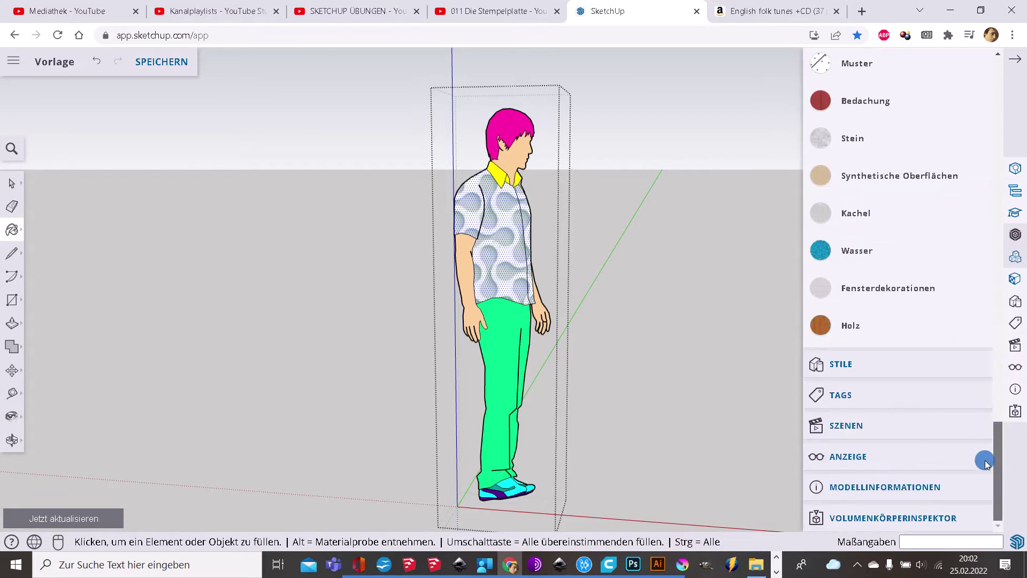
Expand the Styles section and its collection of standard styles.
{"action": "left_click", "coordinate": [862, 364]}
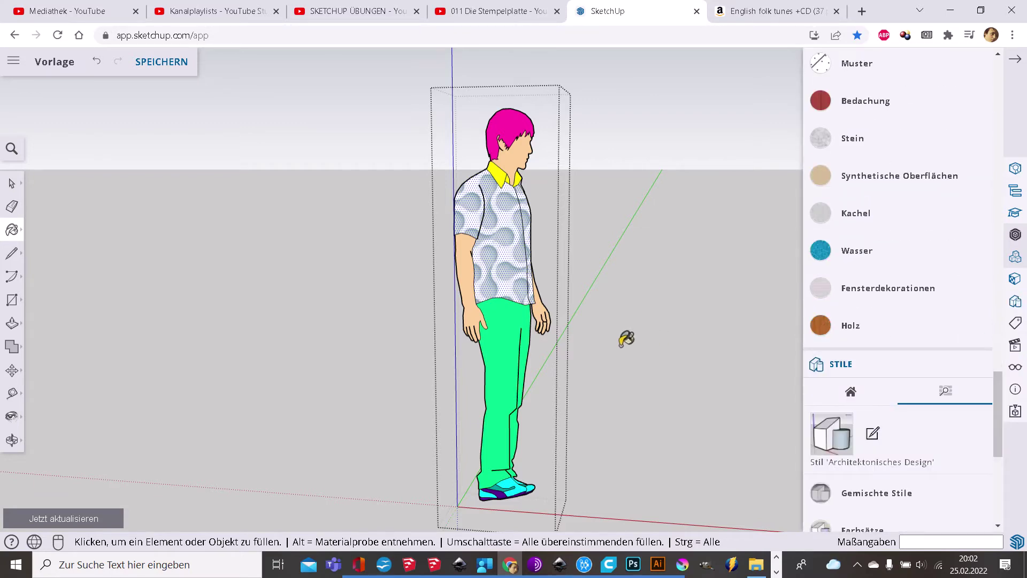
{"action": "scroll", "coordinate": [663, 327], "scroll_direction": "up", "scroll_amount": 2}
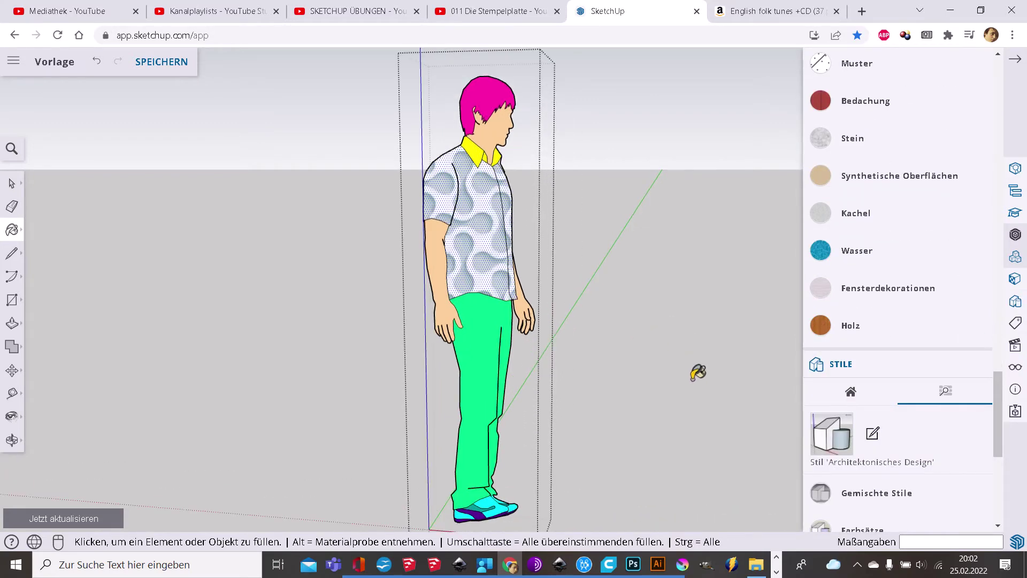
{"action": "left_click_drag", "start_coordinate": [994, 436], "coordinate": [994, 478]}
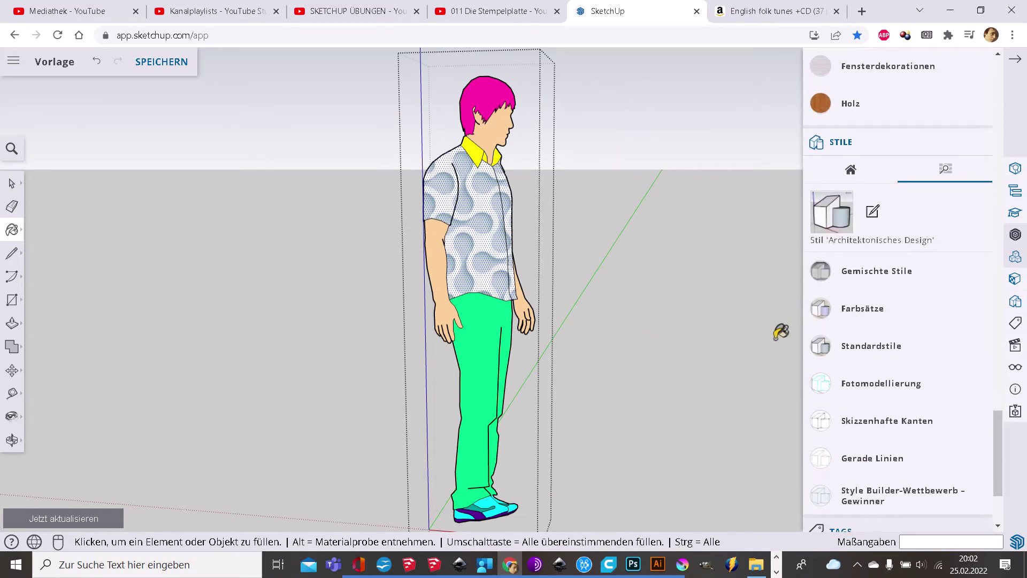
{"action": "left_click", "coordinate": [873, 354]}
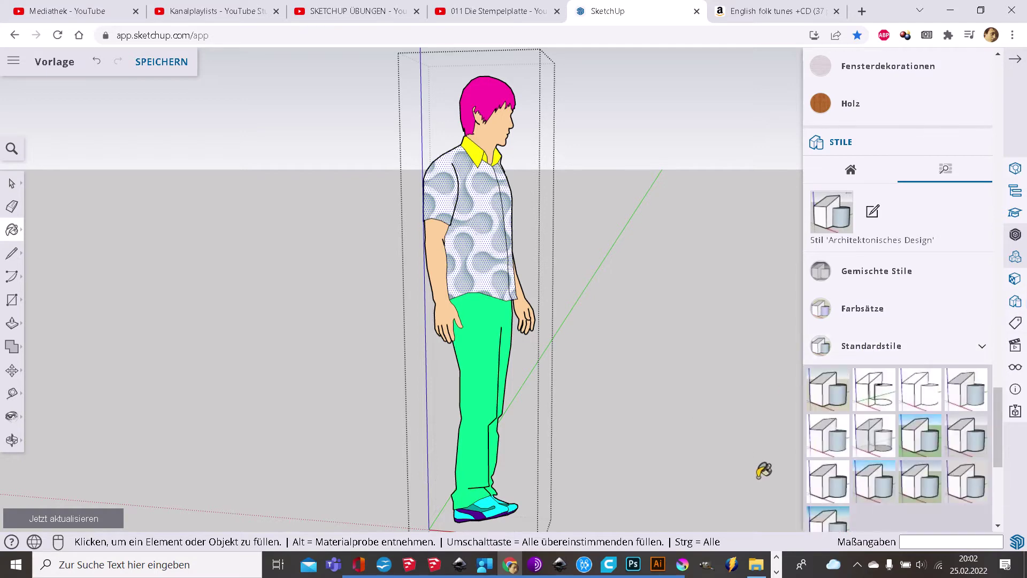
{"action": "scroll", "coordinate": [877, 472], "scroll_direction": "up", "scroll_amount": 1}
{"action": "scroll", "coordinate": [878, 475], "scroll_direction": "up", "scroll_amount": 2}
{"action": "scroll", "coordinate": [880, 471], "scroll_direction": "down", "scroll_amount": 6}
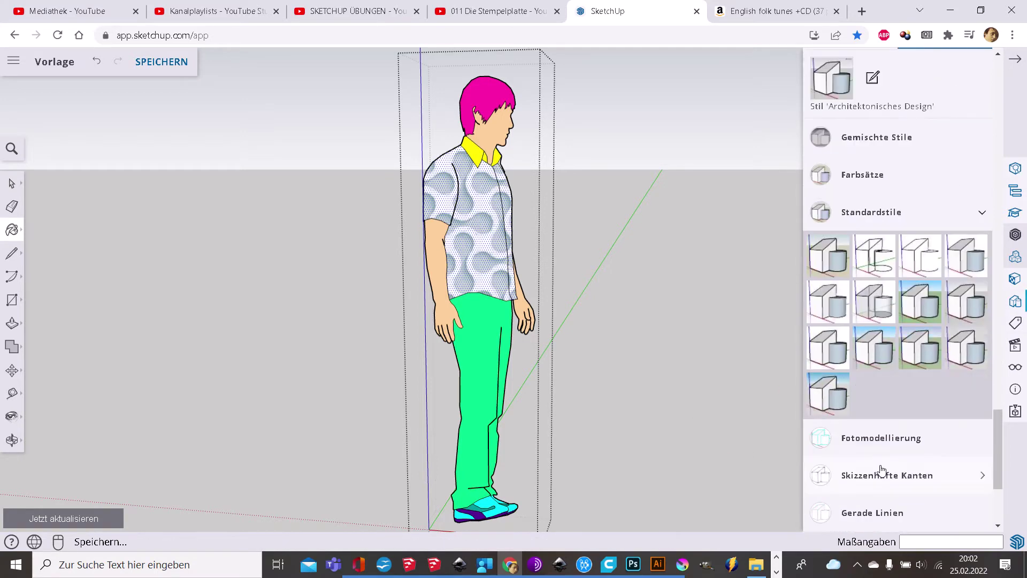
Apply the sky-backdrop style and orbit to lower the horizon around the figure.
{"action": "left_click", "coordinate": [827, 397]}
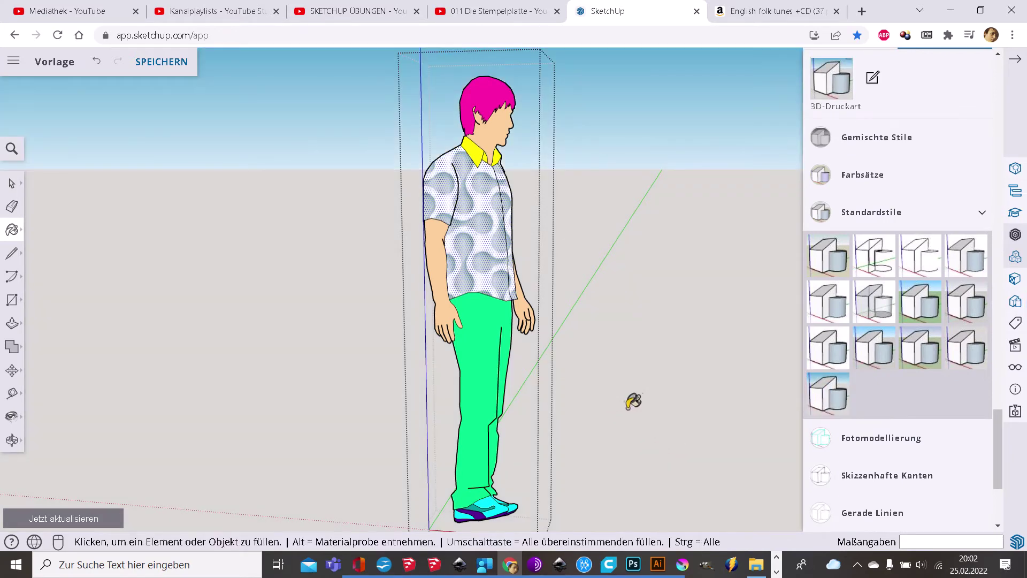
{"action": "scroll", "coordinate": [635, 398], "scroll_direction": "up", "scroll_amount": 2}
{"action": "scroll", "coordinate": [734, 380], "scroll_direction": "down", "scroll_amount": 2}
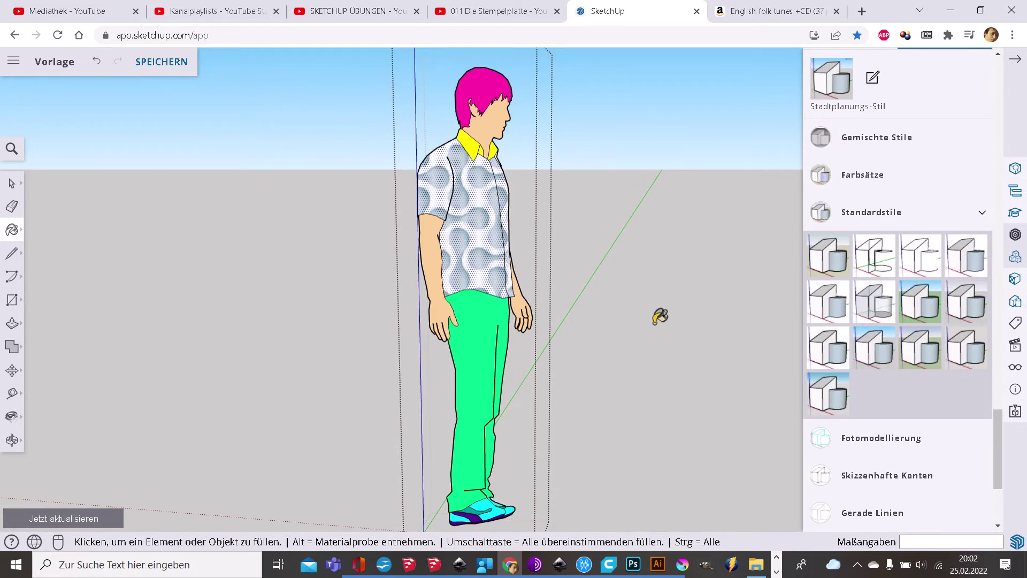
{"action": "scroll", "coordinate": [612, 305], "scroll_direction": "up", "scroll_amount": 2}
{"action": "scroll", "coordinate": [618, 306], "scroll_direction": "down", "scroll_amount": 4}
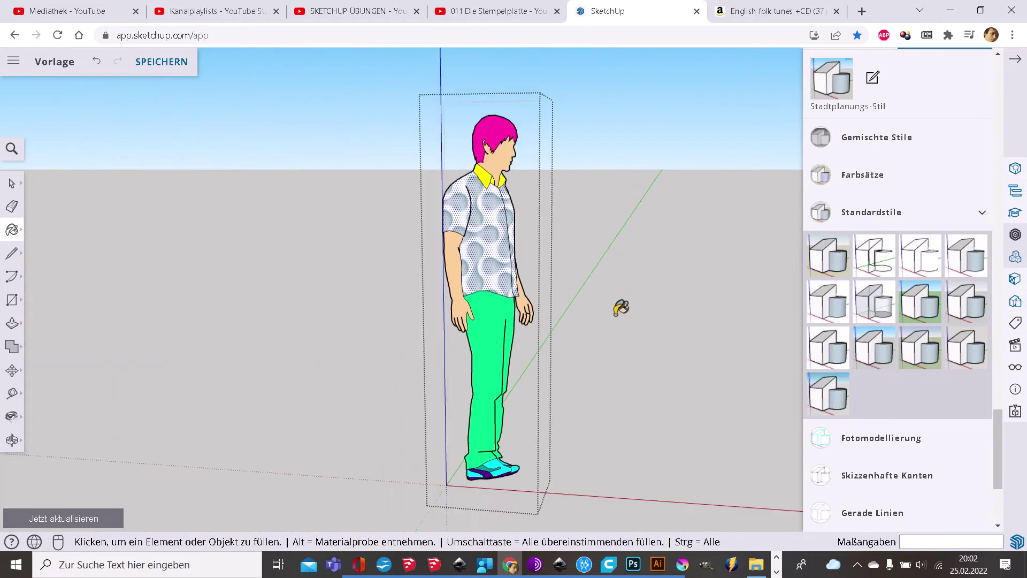
{"action": "scroll", "coordinate": [620, 307], "scroll_direction": "down", "scroll_amount": 2}
{"action": "mouse_move", "coordinate": [619, 306]}
{"action": "middle_mouse_down"}
{"action": "mouse_move", "coordinate": [559, 281]}
{"action": "mouse_move", "coordinate": [245, 258]}
{"action": "mouse_move", "coordinate": [509, 321]}
{"action": "mouse_move", "coordinate": [545, 312]}
{"action": "middle_mouse_up"}
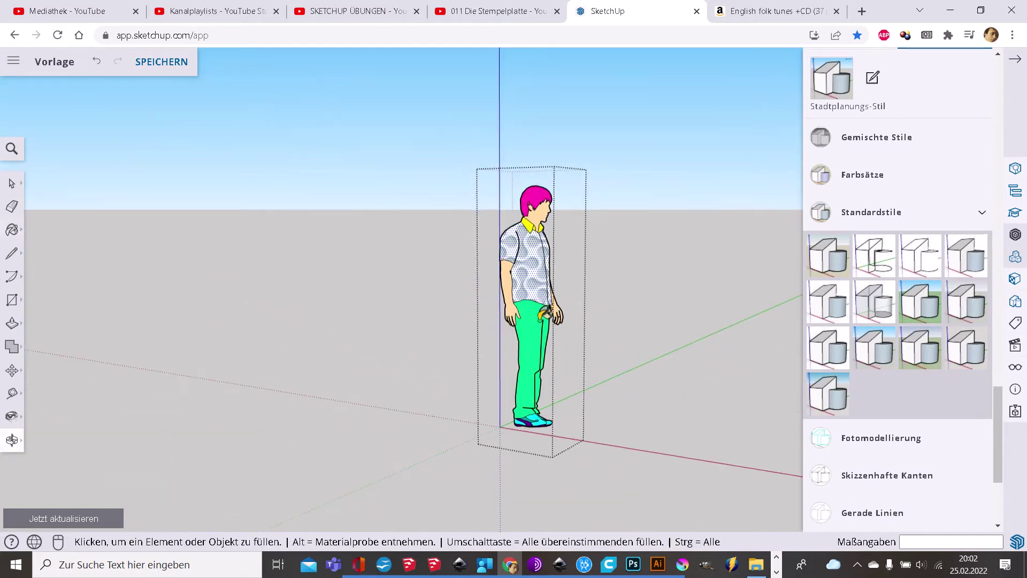
Deselect the person model and zoom the view out and back in.
{"action": "left_click", "coordinate": [11, 183]}
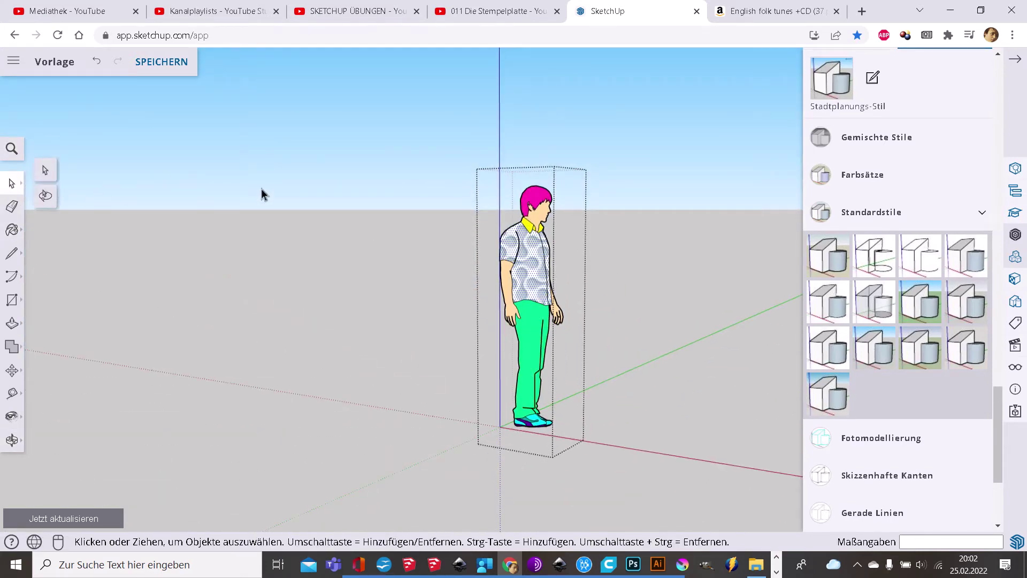
{"action": "left_click", "coordinate": [261, 189]}
{"action": "scroll", "coordinate": [178, 243], "scroll_direction": "down", "scroll_amount": 5}
{"action": "scroll", "coordinate": [180, 242], "scroll_direction": "down", "scroll_amount": 1}
{"action": "scroll", "coordinate": [331, 226], "scroll_direction": "down", "scroll_amount": 5}
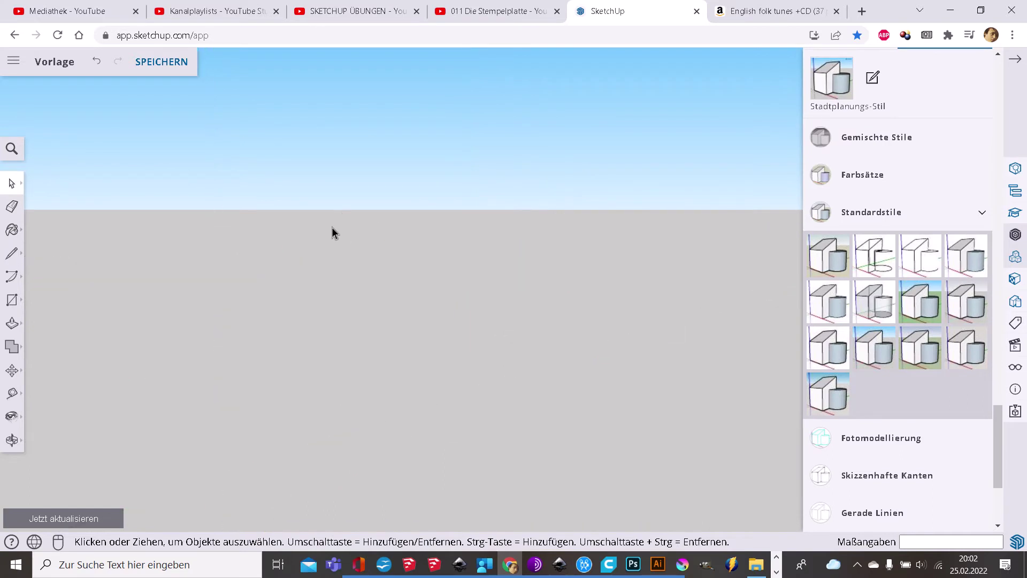
{"action": "scroll", "coordinate": [361, 249], "scroll_direction": "up", "scroll_amount": 6}
{"action": "scroll", "coordinate": [124, 255], "scroll_direction": "down", "scroll_amount": 5}
{"action": "scroll", "coordinate": [124, 252], "scroll_direction": "up", "scroll_amount": 5}
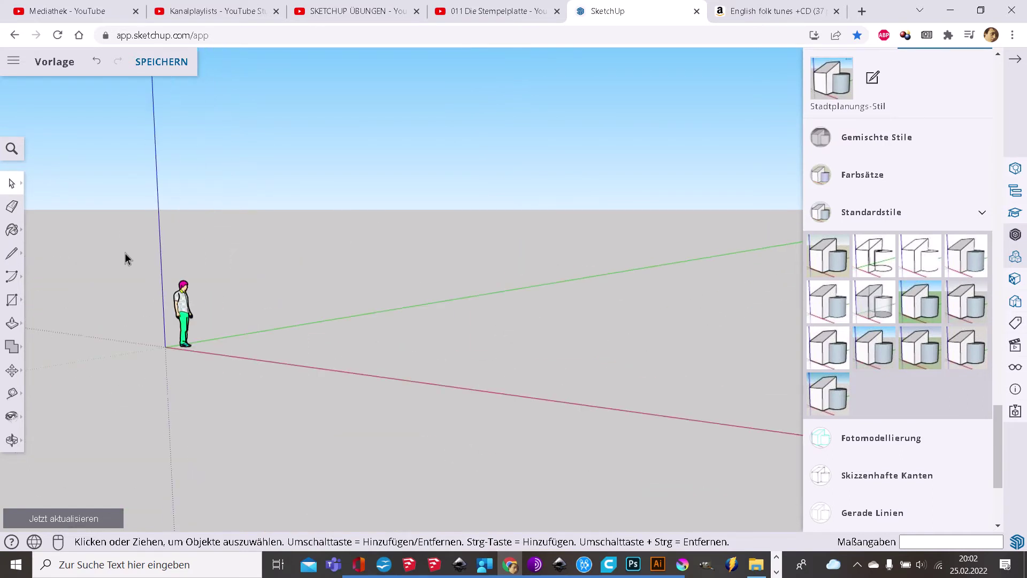
Orbit around the person, scroll the sidebar down to Tags and Szenen, and select the figure.
{"action": "mouse_move", "coordinate": [134, 258]}
{"action": "middle_mouse_down"}
{"action": "mouse_move", "coordinate": [196, 243]}
{"action": "mouse_move", "coordinate": [187, 248]}
{"action": "middle_mouse_up"}
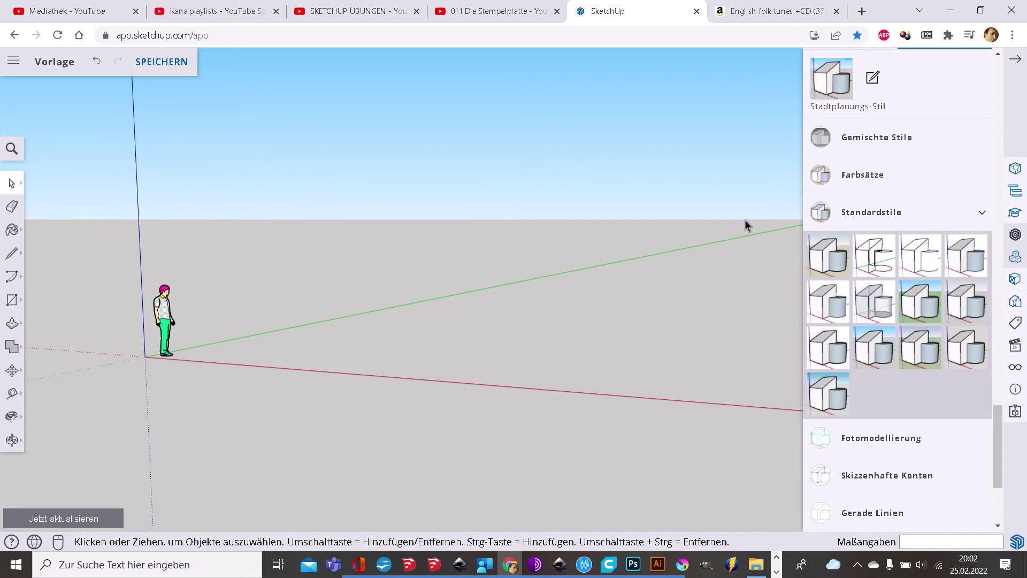
{"action": "mouse_move", "coordinate": [596, 319]}
{"action": "middle_mouse_down"}
{"action": "mouse_move", "coordinate": [593, 282]}
{"action": "mouse_move", "coordinate": [604, 301]}
{"action": "mouse_move", "coordinate": [644, 309]}
{"action": "middle_mouse_up"}
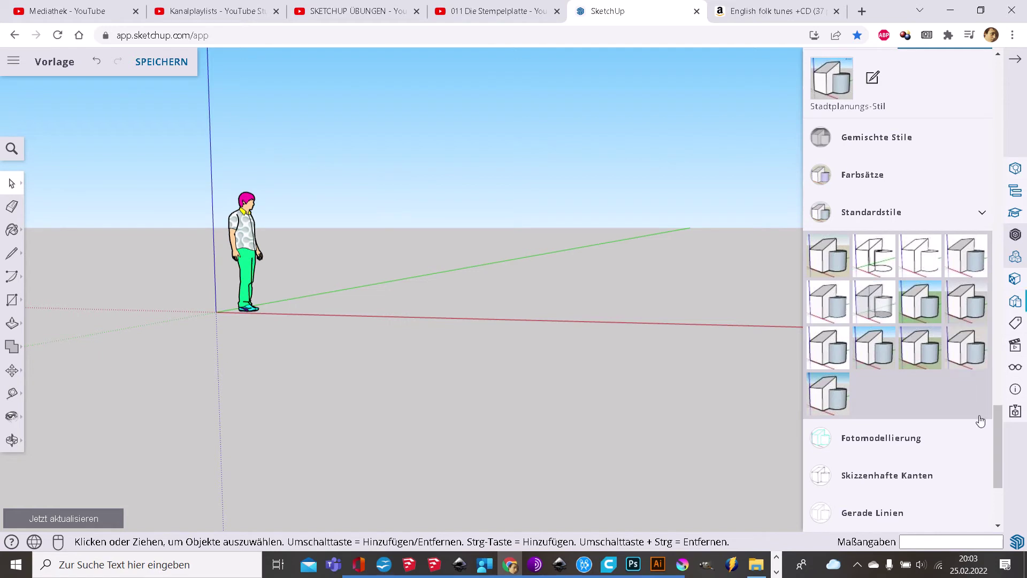
{"action": "left_click_drag", "start_coordinate": [996, 415], "coordinate": [996, 453]}
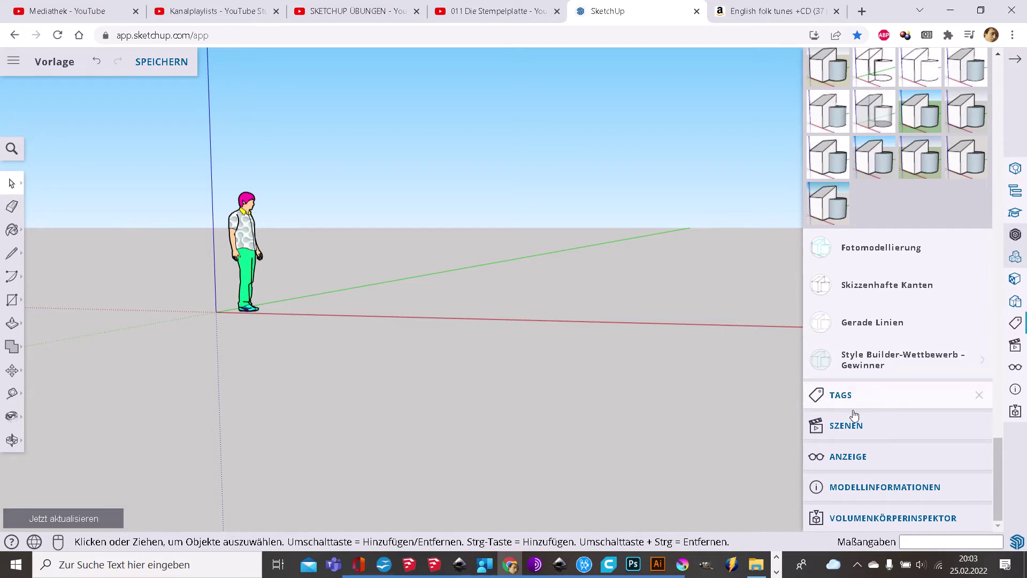
{"action": "left_click", "coordinate": [241, 238]}
{"action": "right_click", "coordinate": [242, 238]}
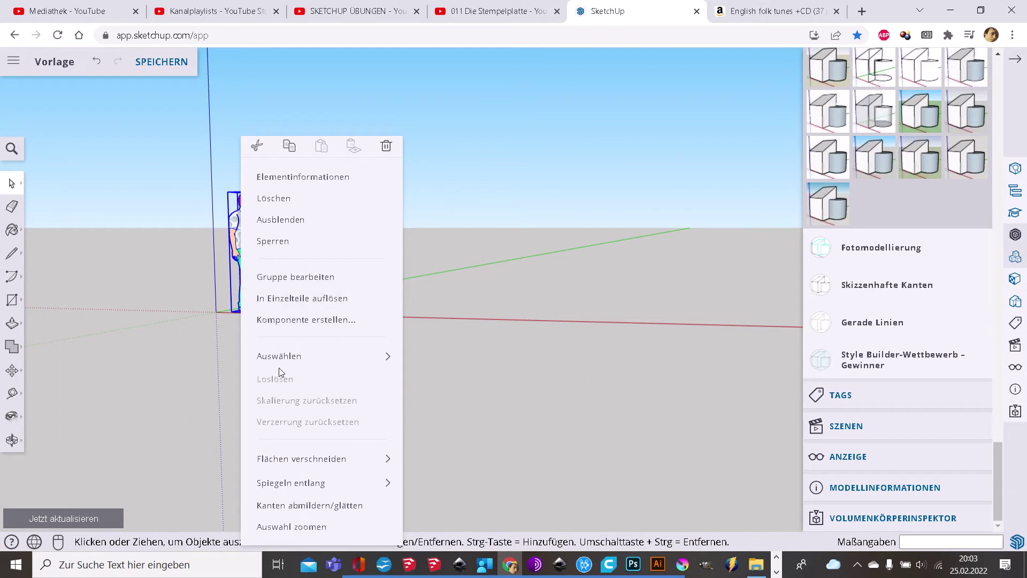
{"action": "left_click", "coordinate": [318, 220]}
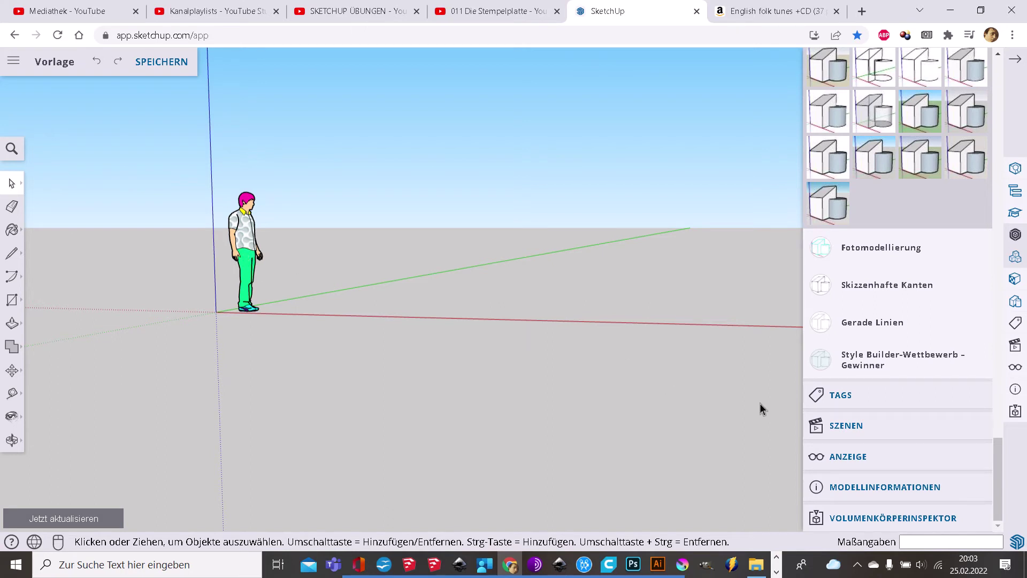
Expand the Szenen section and scroll the sidebar to reveal its view icons.
{"action": "left_click", "coordinate": [853, 431]}
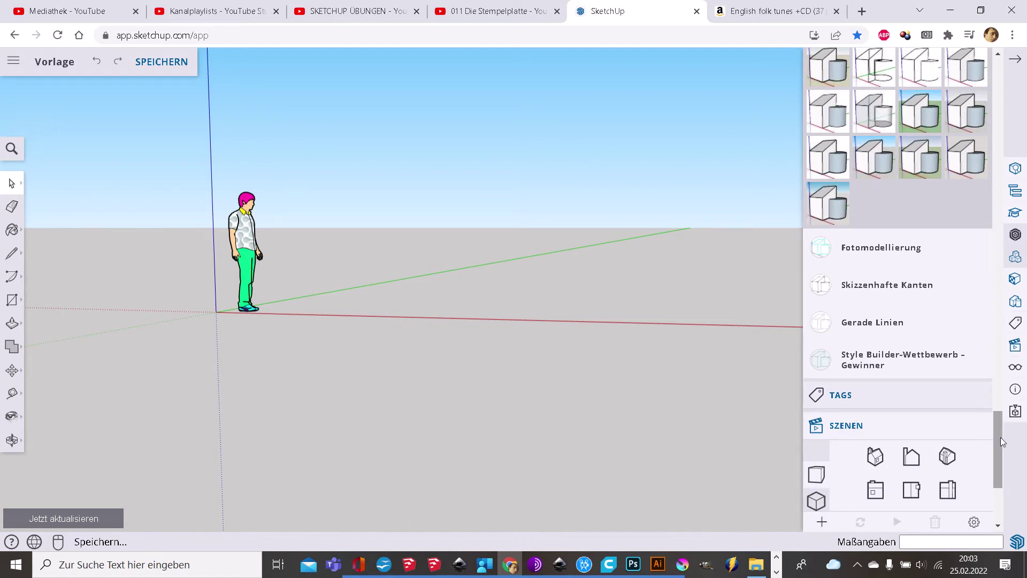
{"action": "left_click_drag", "start_coordinate": [997, 438], "coordinate": [996, 471]}
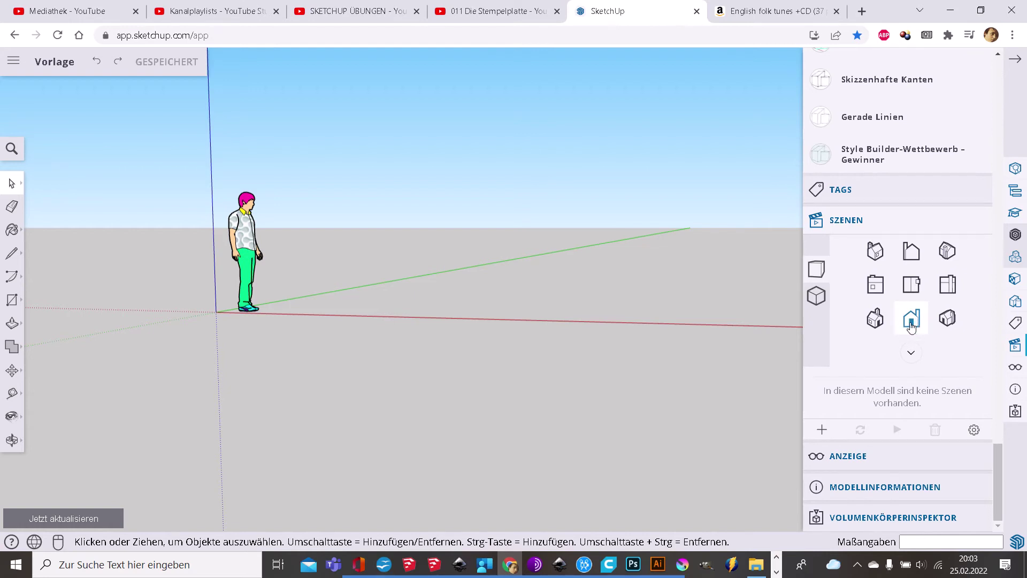
Switch to the standard front view and tilt the camera slightly down onto the figure.
{"action": "left_click", "coordinate": [916, 316]}
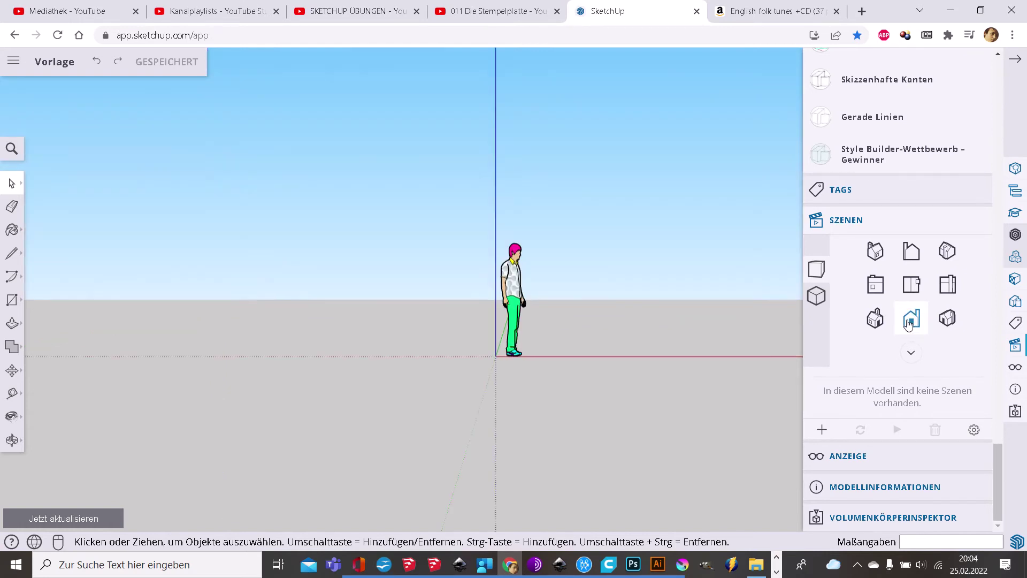
{"action": "scroll", "coordinate": [528, 313], "scroll_direction": "up", "scroll_amount": 5}
{"action": "scroll", "coordinate": [528, 314], "scroll_direction": "down", "scroll_amount": 2}
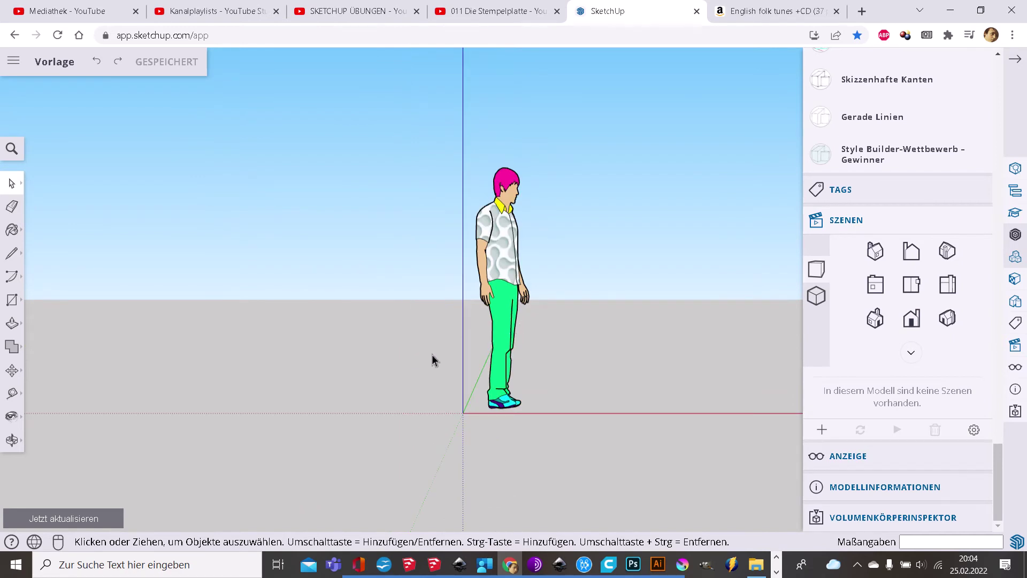
{"action": "mouse_move", "coordinate": [433, 359]}
{"action": "middle_mouse_down"}
{"action": "mouse_move", "coordinate": [385, 362]}
{"action": "mouse_move", "coordinate": [396, 344]}
{"action": "middle_mouse_up"}
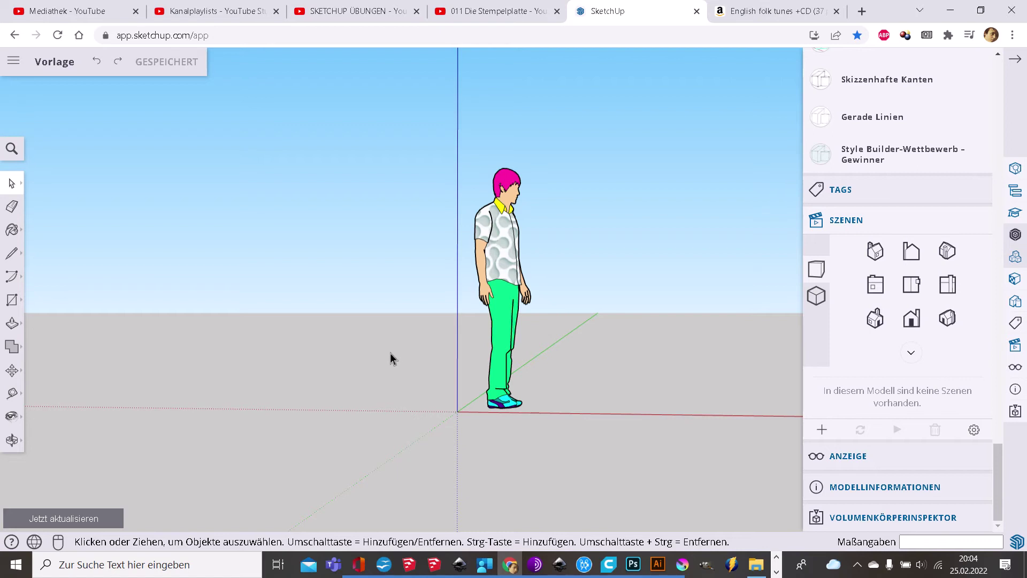
Switch to parallel projection and orbit so the green axis rises steeply behind the person.
{"action": "scroll", "coordinate": [390, 352], "scroll_direction": "down", "scroll_amount": 3}
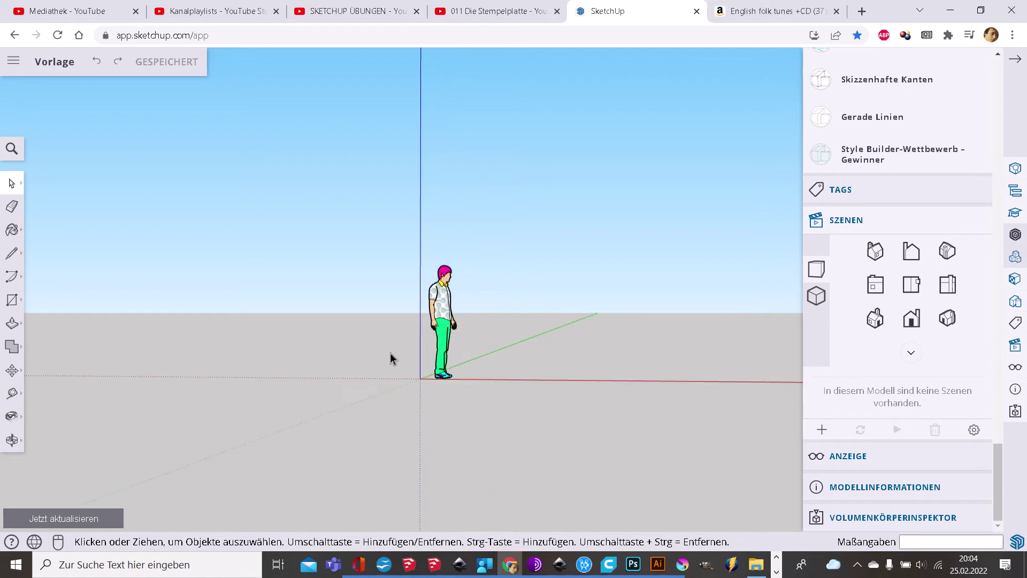
{"action": "scroll", "coordinate": [505, 325], "scroll_direction": "up", "scroll_amount": 3}
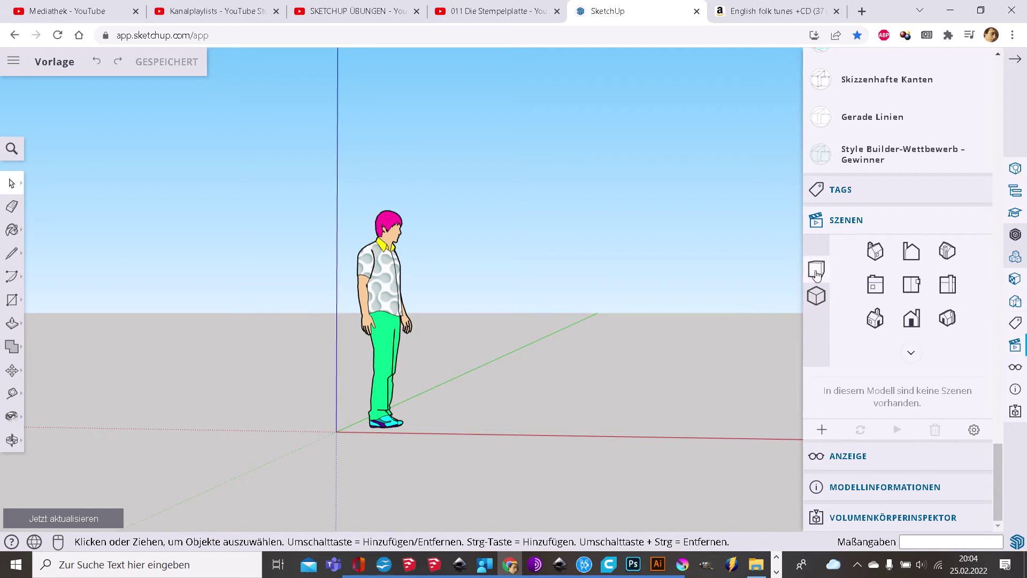
{"action": "left_click", "coordinate": [815, 294]}
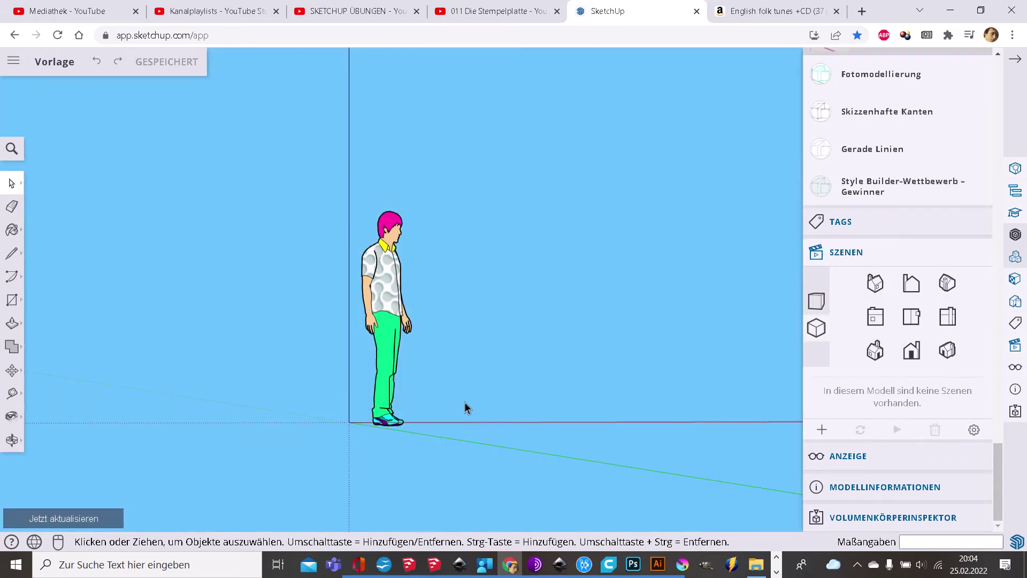
{"action": "mouse_move", "coordinate": [464, 408]}
{"action": "middle_mouse_down"}
{"action": "mouse_move", "coordinate": [475, 417]}
{"action": "mouse_move", "coordinate": [470, 402]}
{"action": "mouse_move", "coordinate": [495, 394]}
{"action": "mouse_move", "coordinate": [492, 417]}
{"action": "mouse_move", "coordinate": [477, 404]}
{"action": "mouse_move", "coordinate": [488, 408]}
{"action": "middle_mouse_up"}
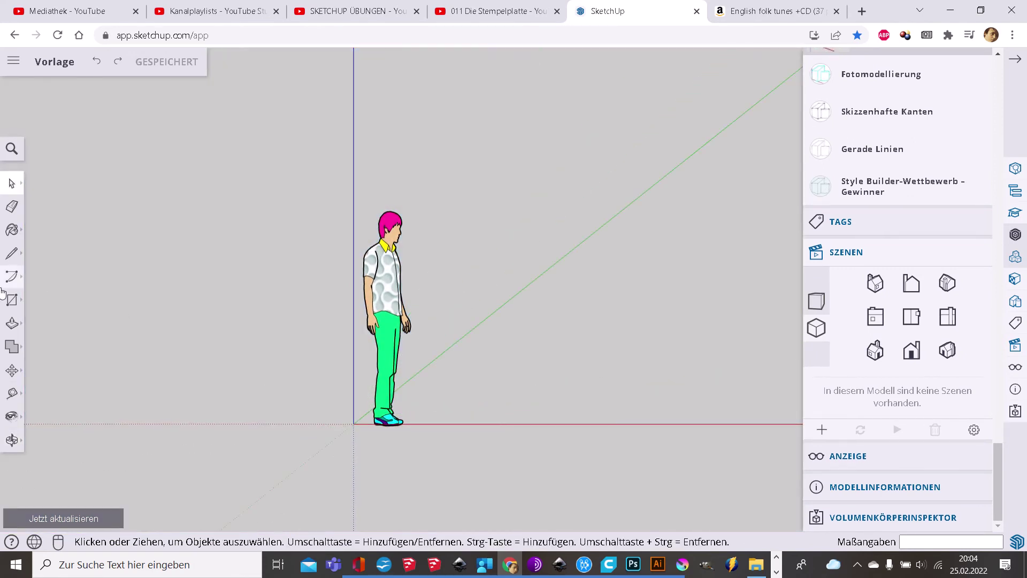
Draw a rectangular face beside the person model.
{"action": "left_click", "coordinate": [13, 303]}
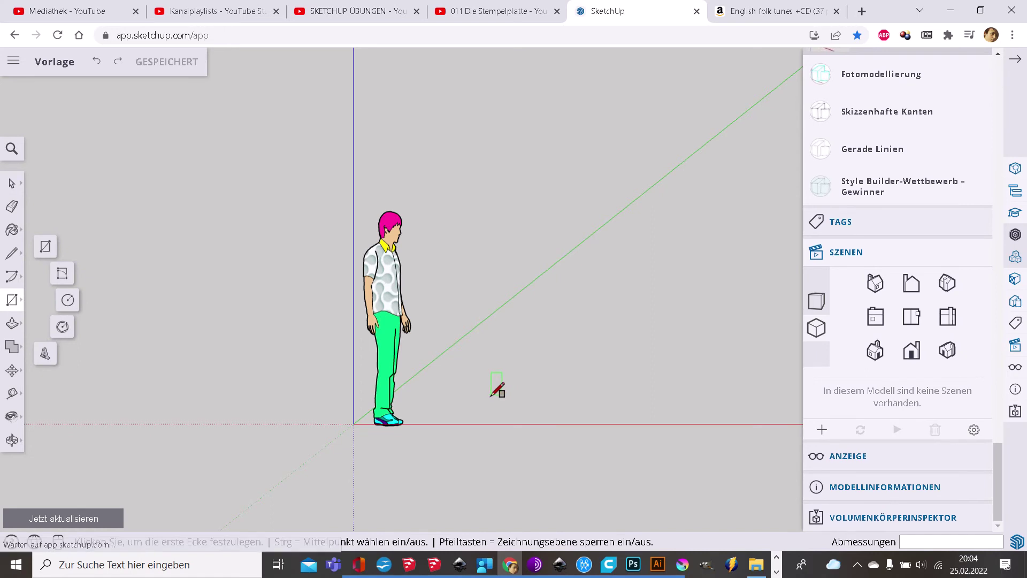
{"action": "mouse_move", "coordinate": [495, 390]}
{"action": "middle_mouse_down"}
{"action": "mouse_move", "coordinate": [507, 406]}
{"action": "mouse_move", "coordinate": [504, 394]}
{"action": "mouse_move", "coordinate": [497, 407]}
{"action": "middle_mouse_up"}
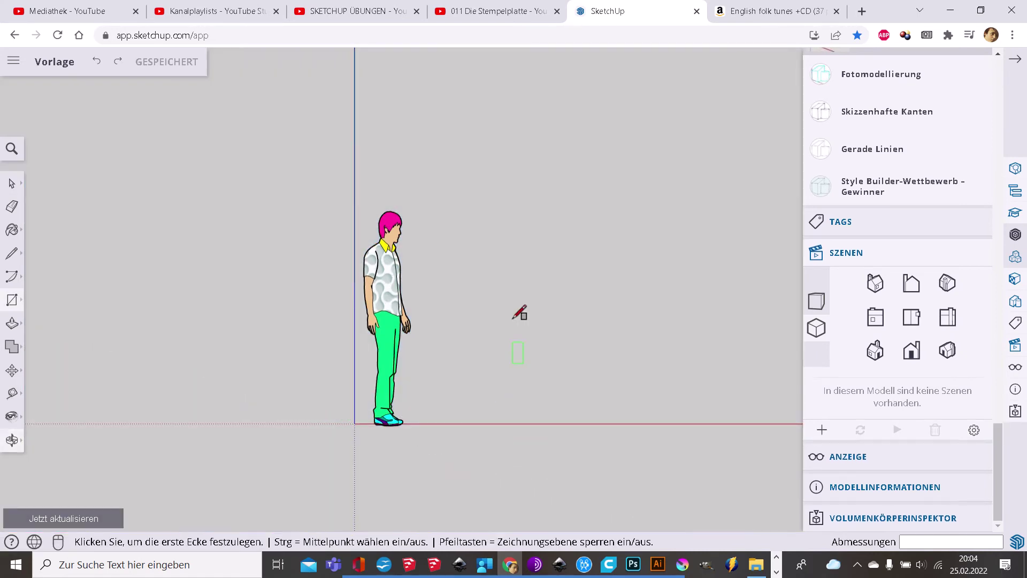
{"action": "left_click", "coordinate": [493, 310]}
{"action": "left_click", "coordinate": [639, 369]}
{"action": "middle_click_drag", "start_coordinate": [543, 357], "coordinate": [517, 406]}
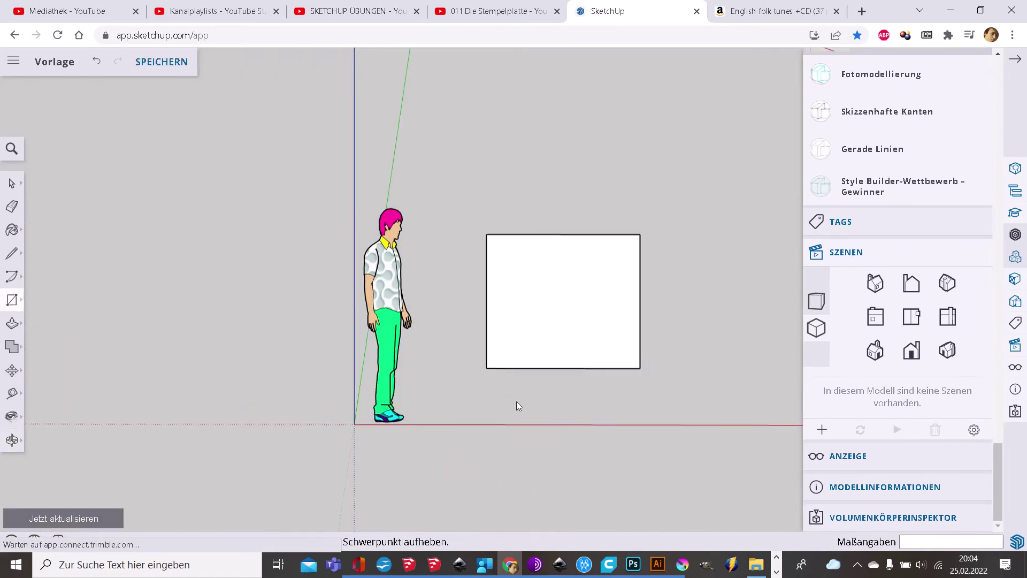
Push/Pull the rectangle out 5570 mm into a long box.
{"action": "left_click", "coordinate": [12, 323]}
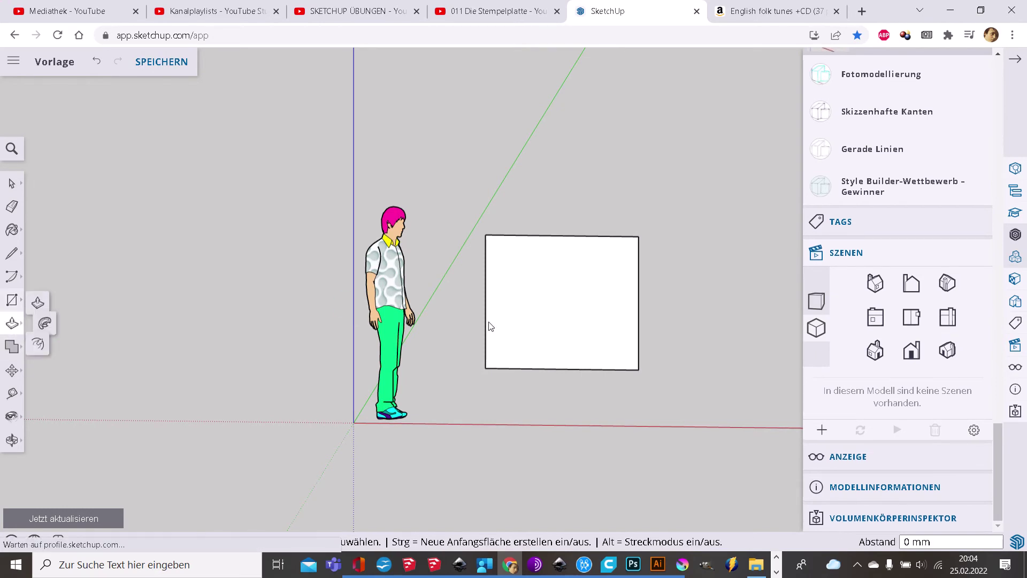
{"action": "left_click", "coordinate": [488, 324]}
{"action": "left_click", "coordinate": [591, 239]}
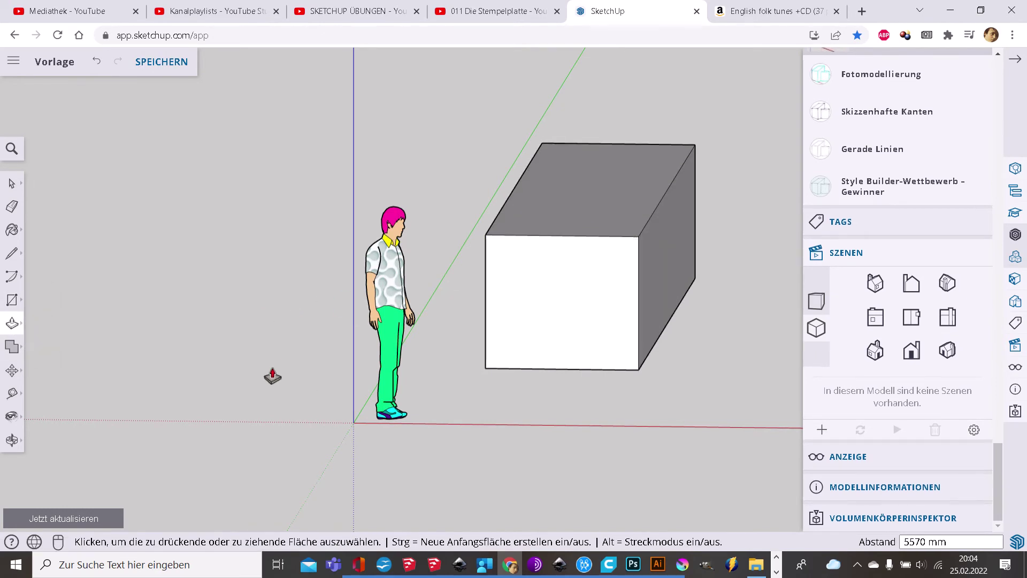
{"action": "left_click", "coordinate": [13, 185]}
Restore perspective projection and orbit around the box and person to a front-side view.
{"action": "middle_click_drag", "start_coordinate": [578, 374], "coordinate": [620, 382]}
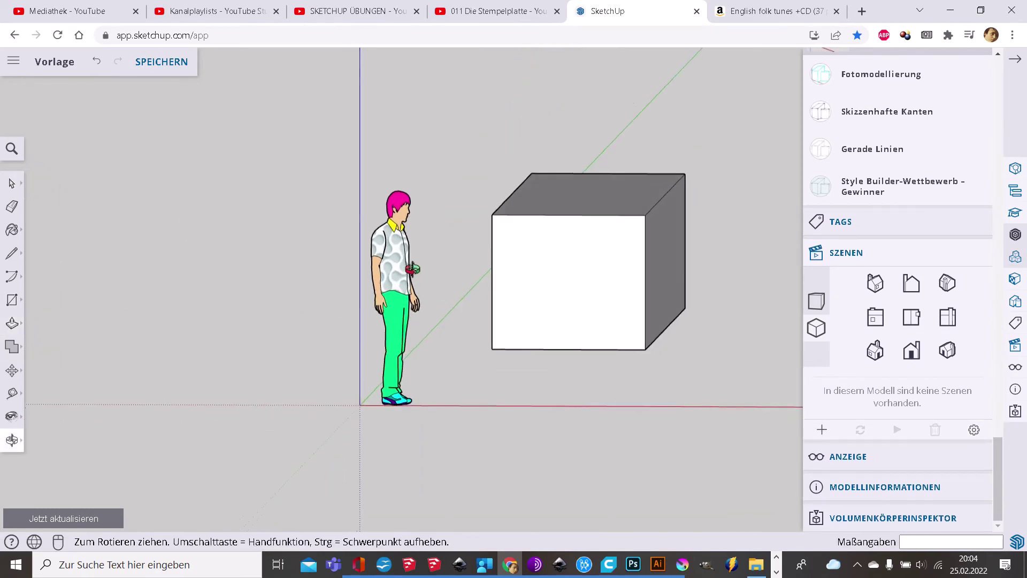
{"action": "left_click", "coordinate": [816, 301]}
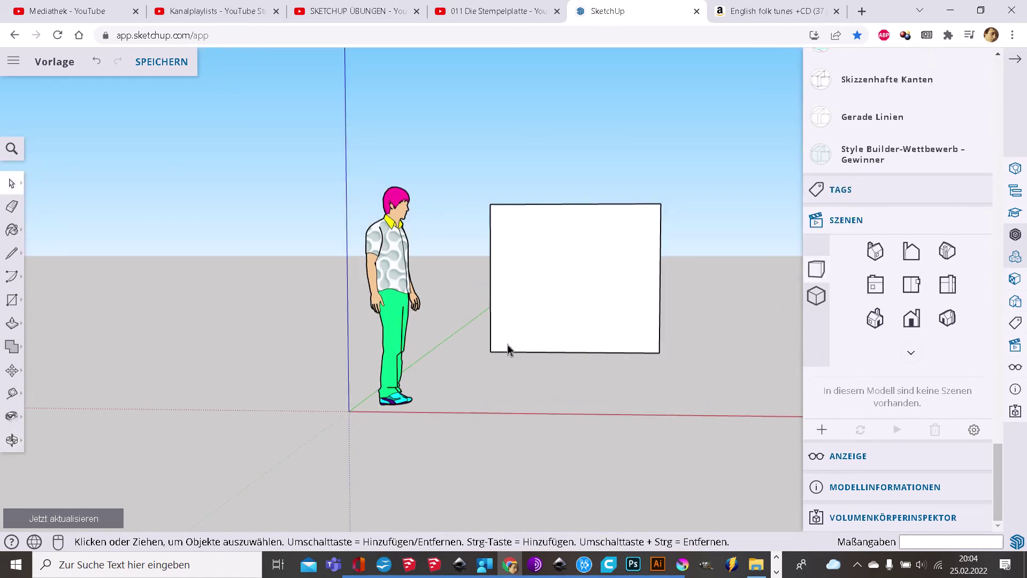
{"action": "mouse_move", "coordinate": [509, 348]}
{"action": "middle_mouse_down"}
{"action": "mouse_move", "coordinate": [385, 382]}
{"action": "mouse_move", "coordinate": [421, 414]}
{"action": "middle_mouse_up"}
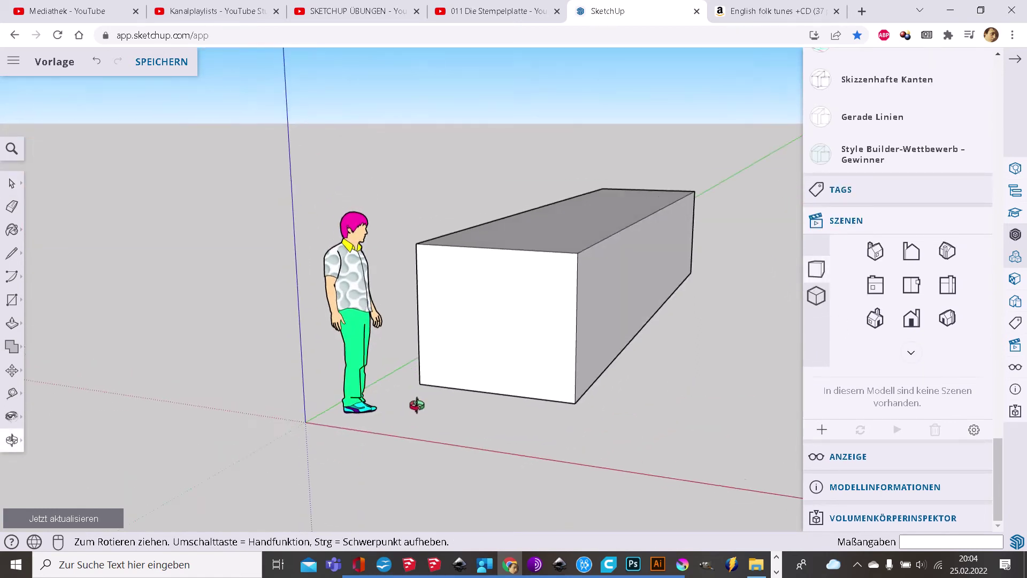
{"action": "key", "text": "space"}
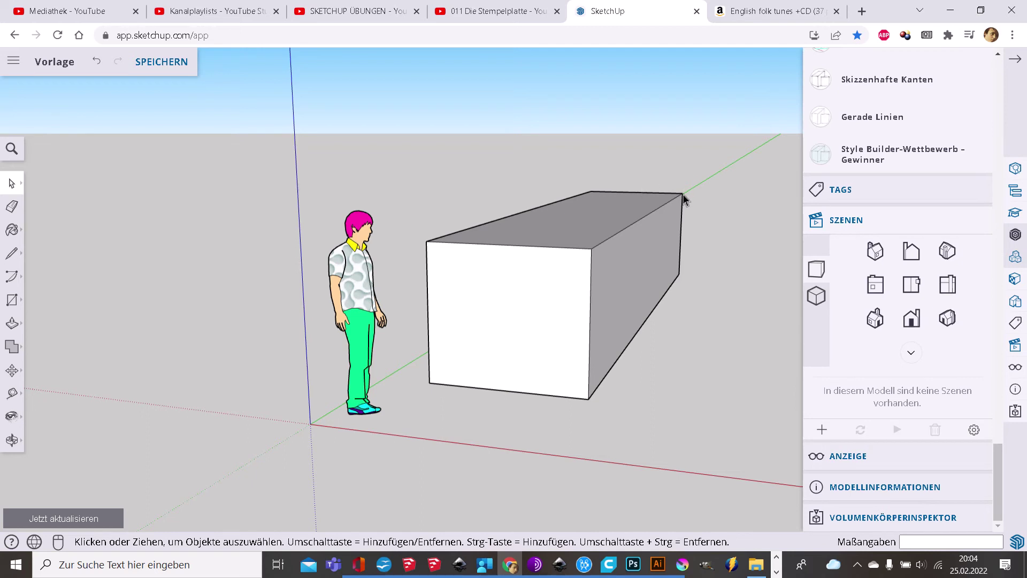
{"action": "middle_click_drag", "start_coordinate": [545, 325], "coordinate": [666, 378]}
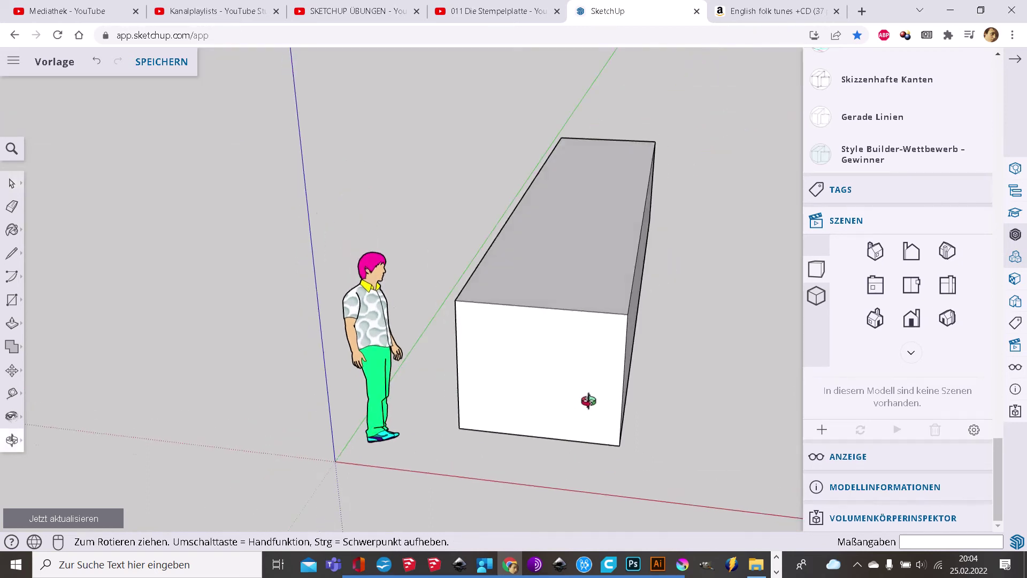
{"action": "mouse_move", "coordinate": [665, 379]}
{"action": "left_mouse_down"}
{"action": "mouse_move", "coordinate": [496, 363]}
{"action": "mouse_move", "coordinate": [522, 326]}
{"action": "mouse_move", "coordinate": [545, 356]}
{"action": "mouse_move", "coordinate": [541, 369]}
{"action": "left_mouse_up"}
{"action": "key", "text": "space"}
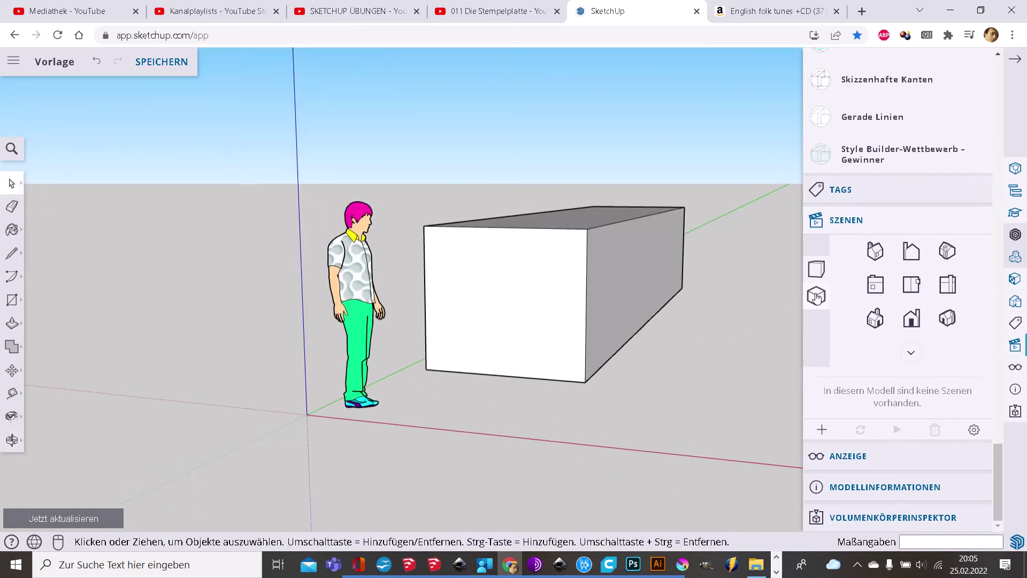
Switch to the isometric view, then another standard view looking down on the box and figure.
{"action": "left_click", "coordinate": [816, 297]}
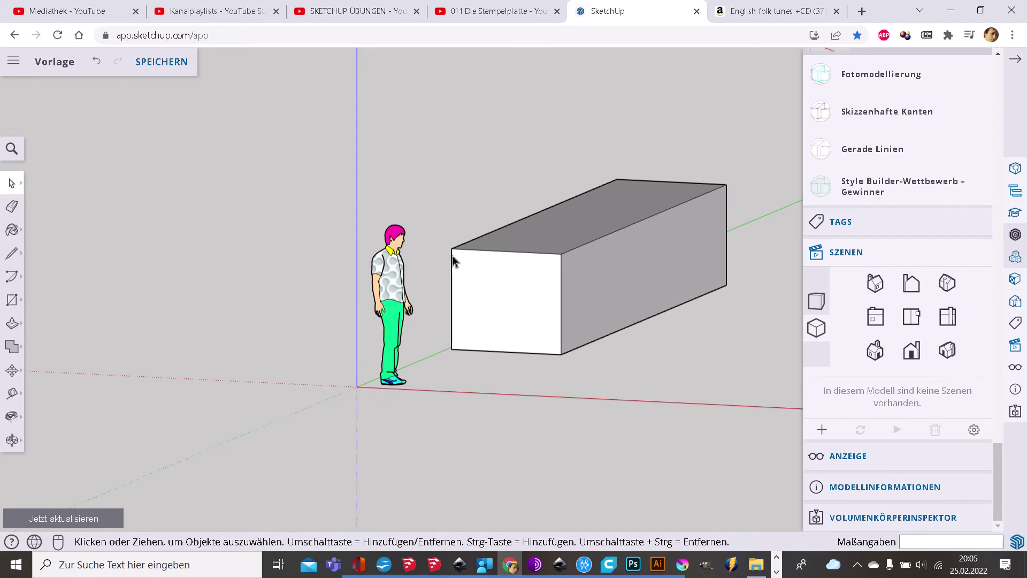
{"action": "middle_click_drag", "start_coordinate": [537, 376], "coordinate": [570, 345]}
{"action": "scroll", "coordinate": [721, 246], "scroll_direction": "up", "scroll_amount": 2}
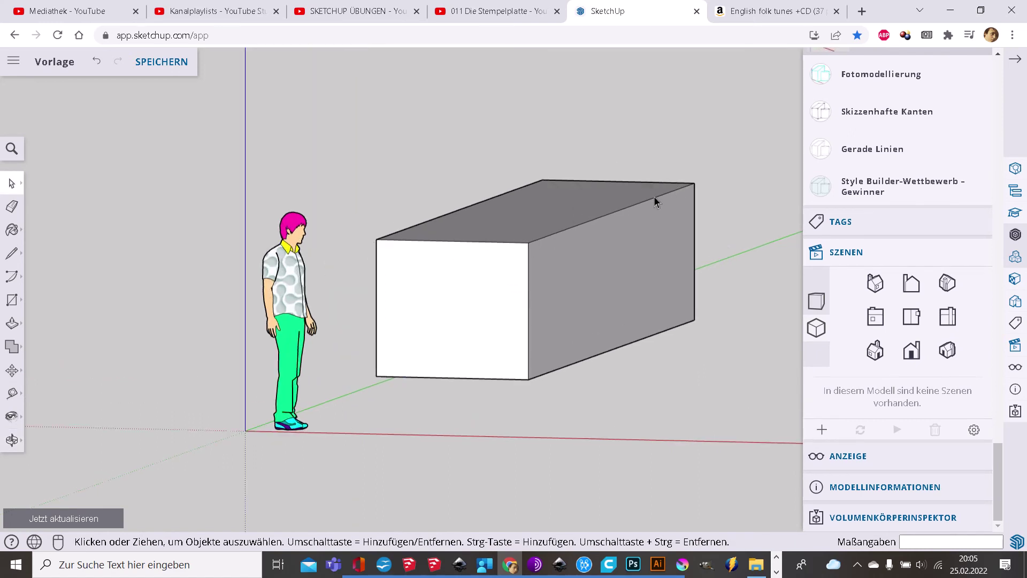
{"action": "left_click", "coordinate": [814, 301]}
{"action": "mouse_move", "coordinate": [656, 330]}
{"action": "middle_mouse_down"}
{"action": "mouse_move", "coordinate": [636, 355]}
{"action": "mouse_move", "coordinate": [620, 342]}
{"action": "middle_mouse_up"}
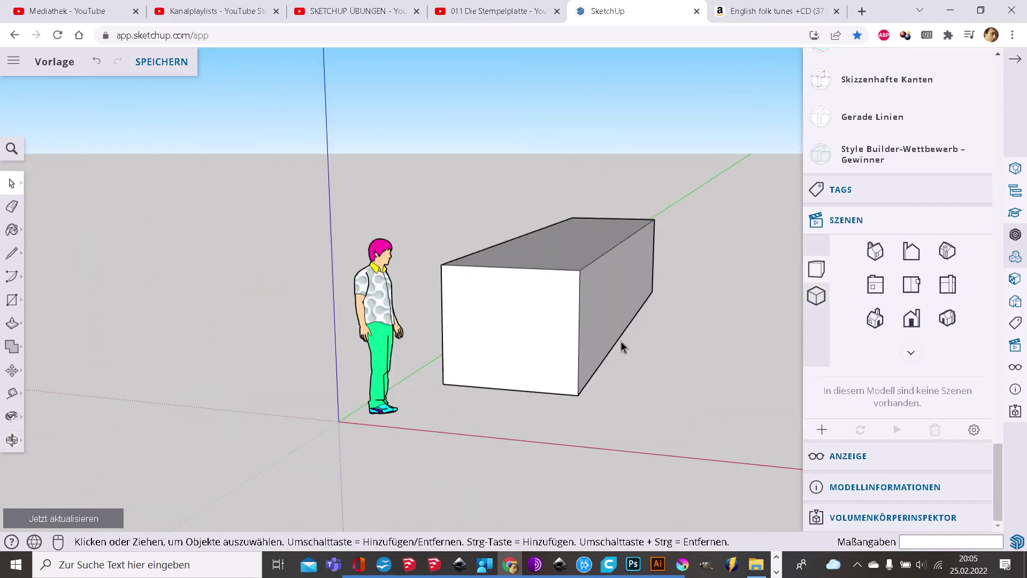
{"action": "scroll", "coordinate": [682, 317], "scroll_direction": "down", "scroll_amount": 2}
{"action": "scroll", "coordinate": [758, 338], "scroll_direction": "up", "scroll_amount": 3}
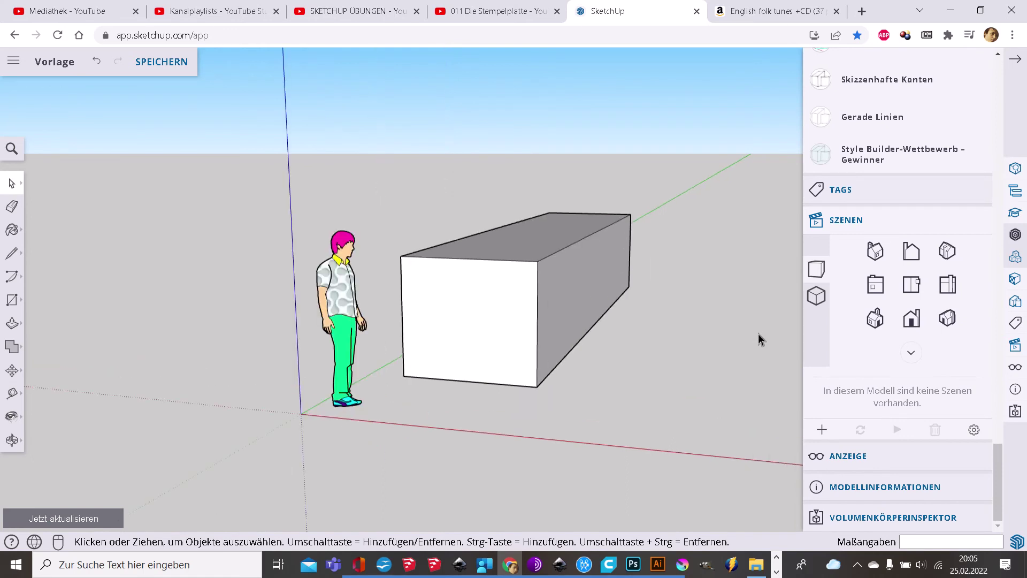
{"action": "scroll", "coordinate": [755, 339], "scroll_direction": "up", "scroll_amount": 2}
Orbit and zoom around the box so the horizon drops and the box turns.
{"action": "mouse_move", "coordinate": [716, 345]}
{"action": "middle_mouse_down"}
{"action": "mouse_move", "coordinate": [649, 360]}
{"action": "mouse_move", "coordinate": [691, 344]}
{"action": "mouse_move", "coordinate": [692, 328]}
{"action": "mouse_move", "coordinate": [631, 346]}
{"action": "mouse_move", "coordinate": [626, 360]}
{"action": "mouse_move", "coordinate": [656, 374]}
{"action": "middle_mouse_up"}
{"action": "scroll", "coordinate": [566, 354], "scroll_direction": "down", "scroll_amount": 1}
{"action": "scroll", "coordinate": [566, 355], "scroll_direction": "down", "scroll_amount": 1}
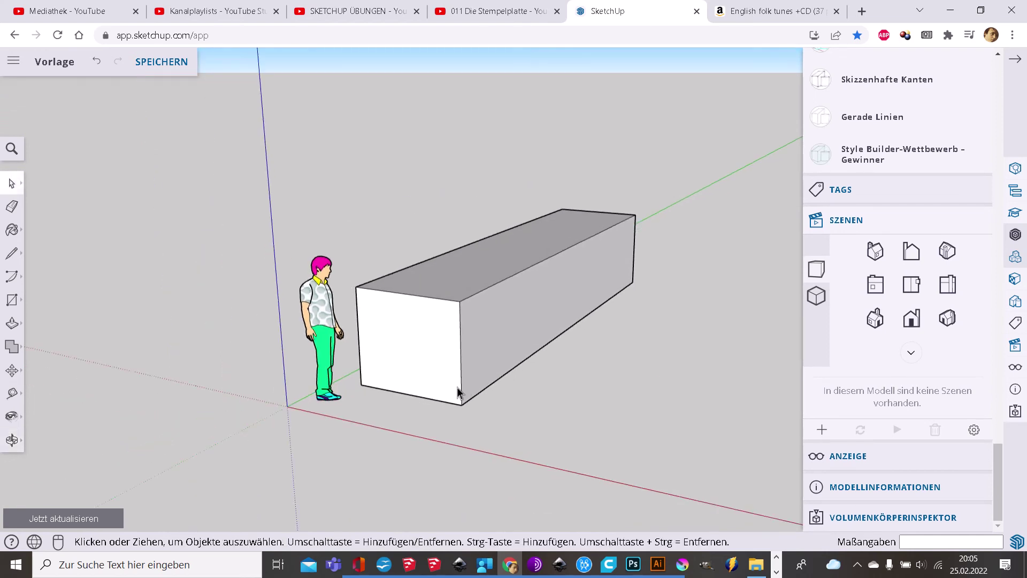
{"action": "scroll", "coordinate": [438, 399], "scroll_direction": "up", "scroll_amount": 1}
{"action": "mouse_move", "coordinate": [504, 431]}
{"action": "middle_mouse_down"}
{"action": "mouse_move", "coordinate": [497, 406]}
{"action": "mouse_move", "coordinate": [480, 428]}
{"action": "middle_mouse_up"}
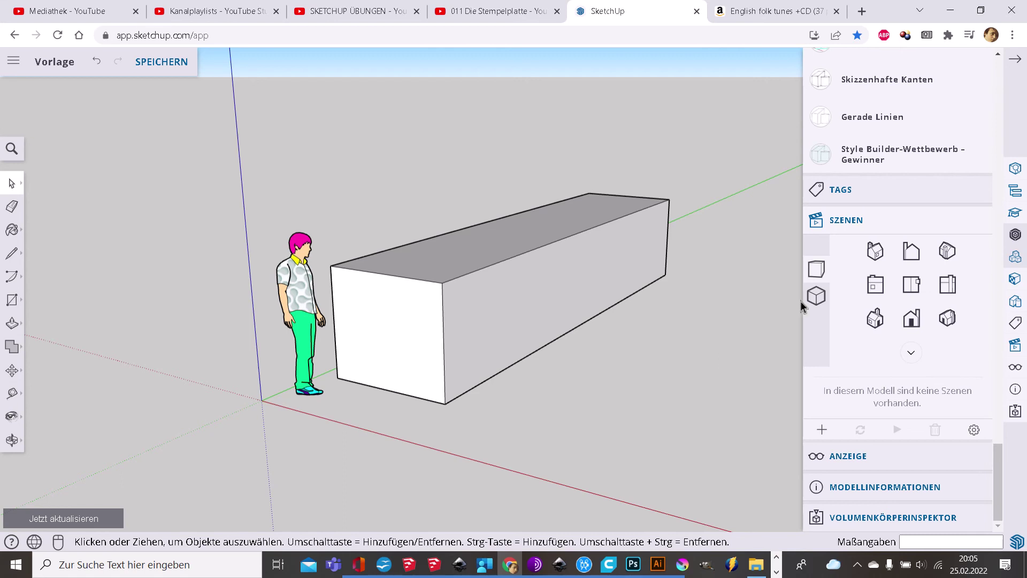
Return to the isometric view, orbit to bring the box's end face forward, then Iso again.
{"action": "left_click", "coordinate": [815, 297]}
{"action": "mouse_move", "coordinate": [513, 424]}
{"action": "middle_mouse_down"}
{"action": "mouse_move", "coordinate": [512, 348]}
{"action": "mouse_move", "coordinate": [410, 373]}
{"action": "mouse_move", "coordinate": [415, 408]}
{"action": "mouse_move", "coordinate": [447, 401]}
{"action": "middle_mouse_up"}
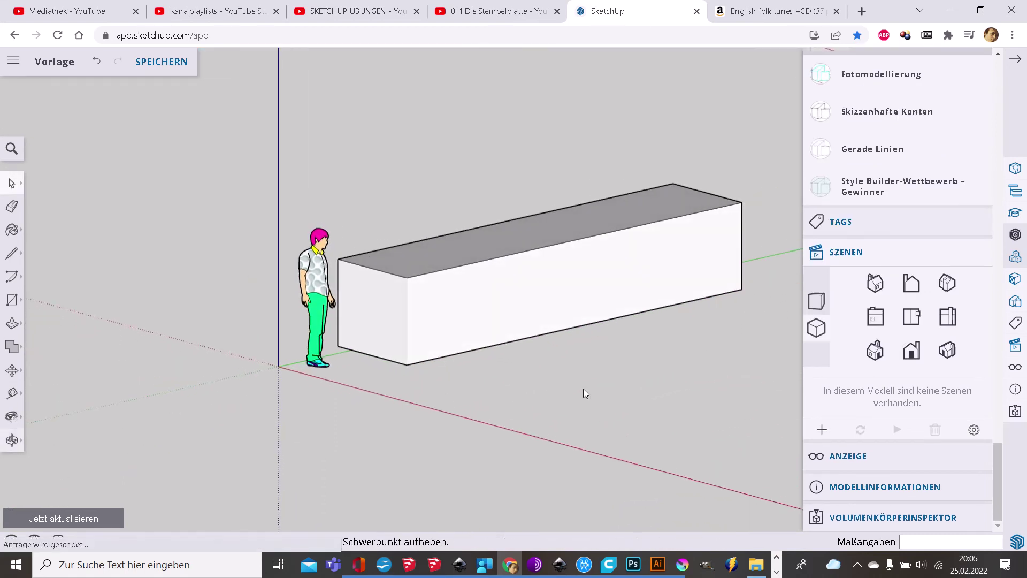
{"action": "mouse_move", "coordinate": [583, 392]}
{"action": "middle_mouse_down"}
{"action": "mouse_move", "coordinate": [399, 337]}
{"action": "mouse_move", "coordinate": [647, 367]}
{"action": "mouse_move", "coordinate": [741, 359]}
{"action": "middle_mouse_up"}
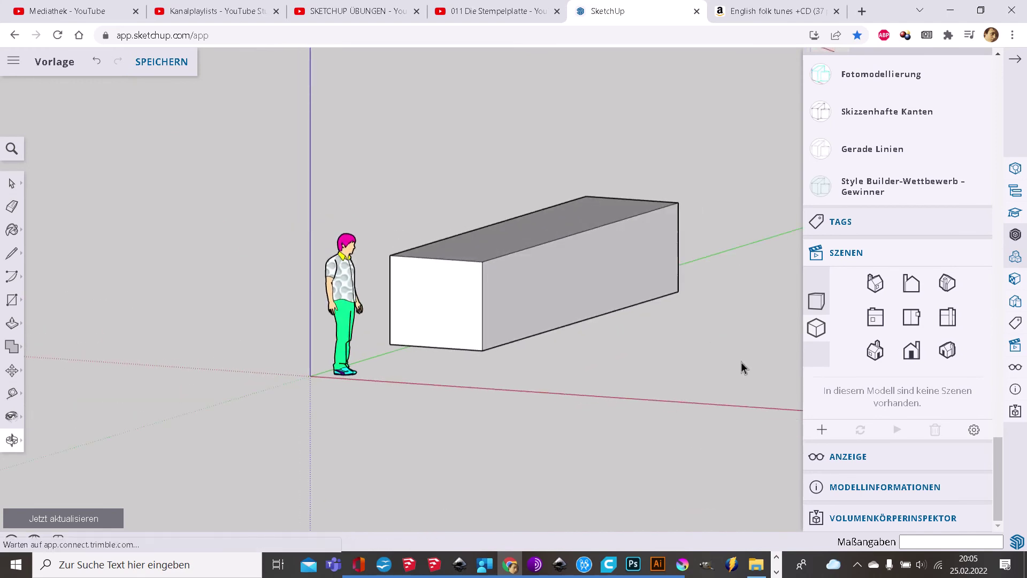
{"action": "key", "text": "space"}
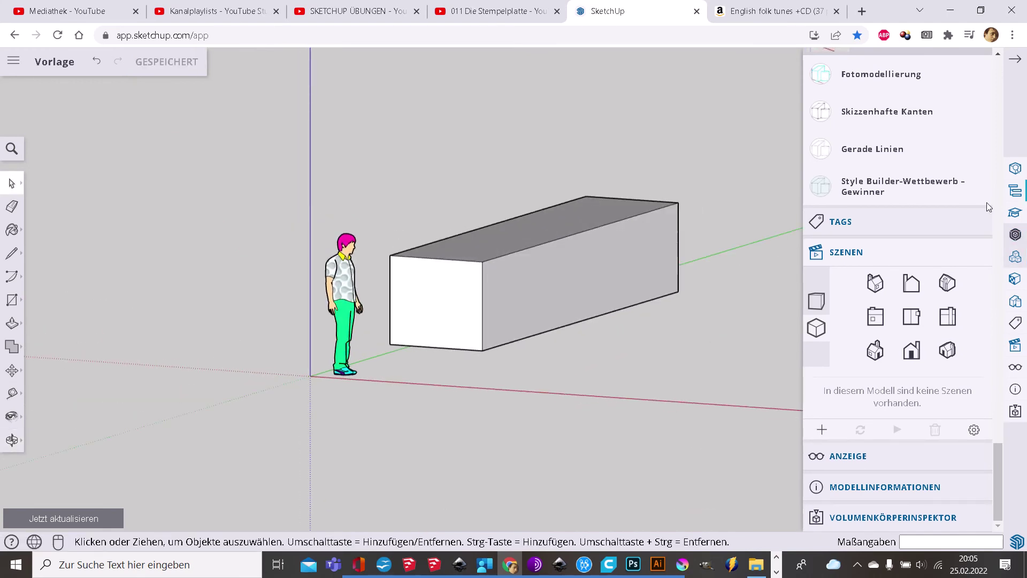
{"action": "left_click", "coordinate": [947, 289]}
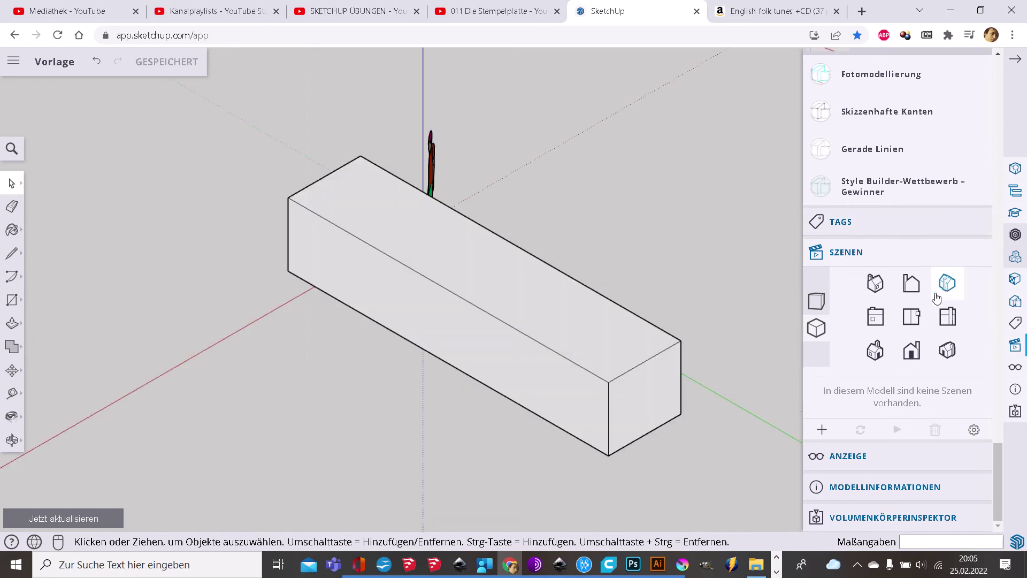
Toggle the projection, then show the Right, Front, angled and Top standard views in turn.
{"action": "left_click", "coordinate": [814, 305]}
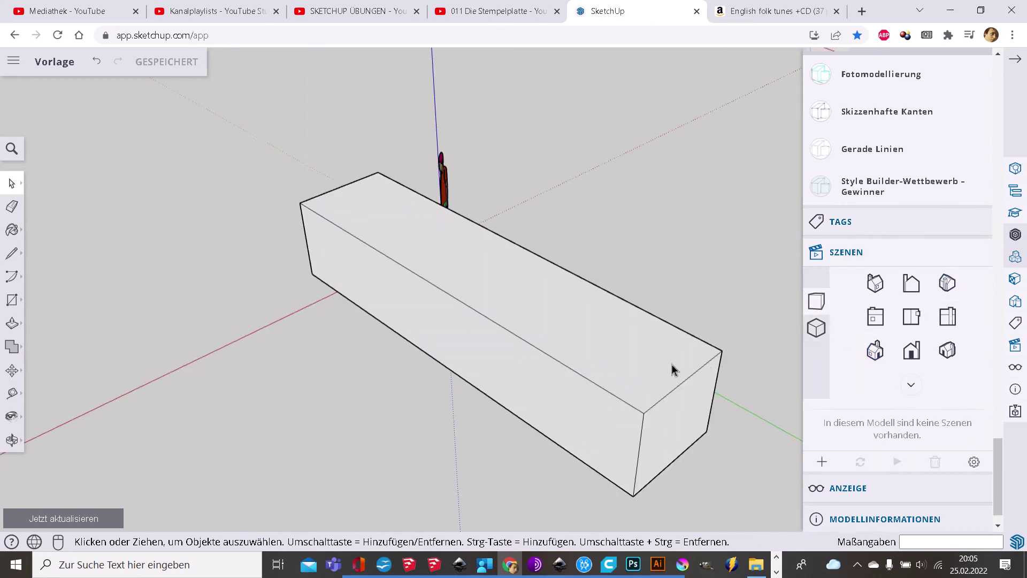
{"action": "middle_click_drag", "start_coordinate": [430, 392], "coordinate": [617, 200]}
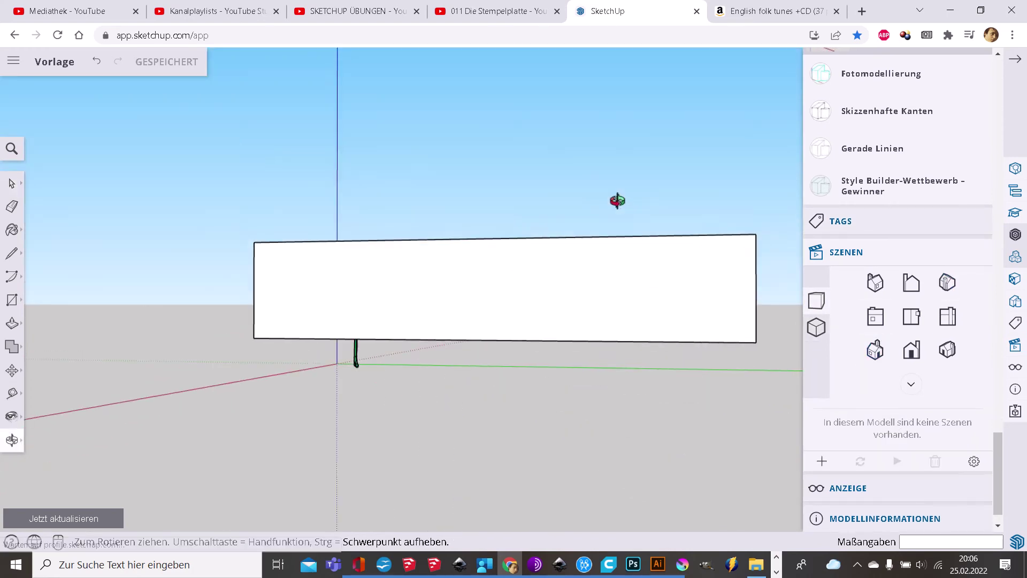
{"action": "left_click", "coordinate": [910, 316]}
{"action": "left_click", "coordinate": [951, 319]}
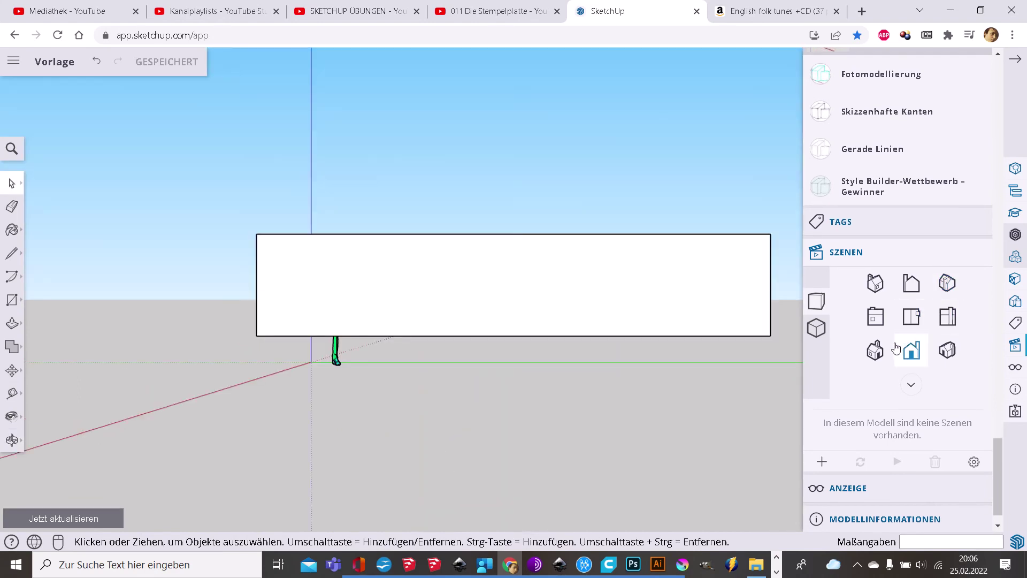
{"action": "left_click", "coordinate": [949, 350]}
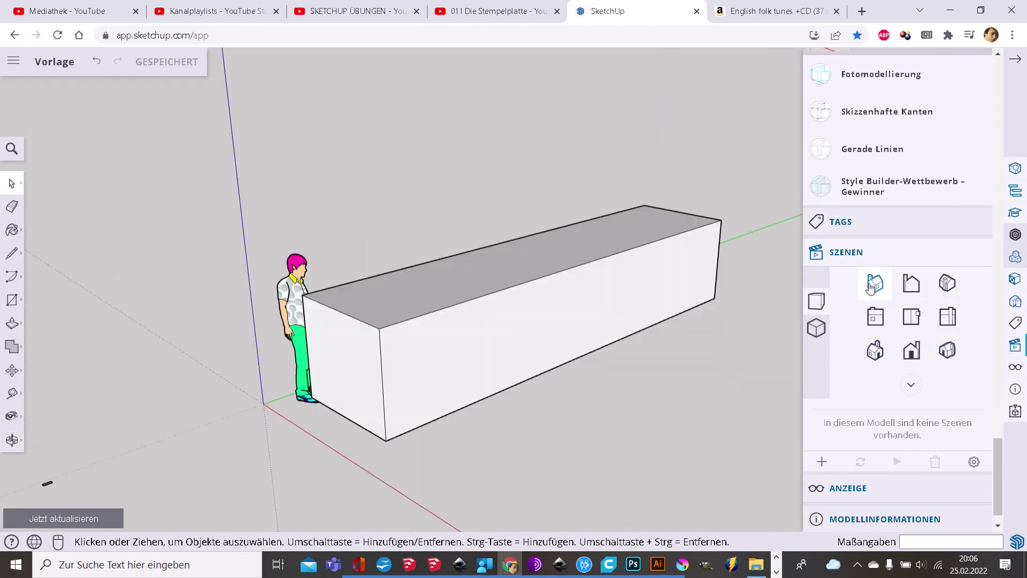
{"action": "left_click", "coordinate": [911, 318]}
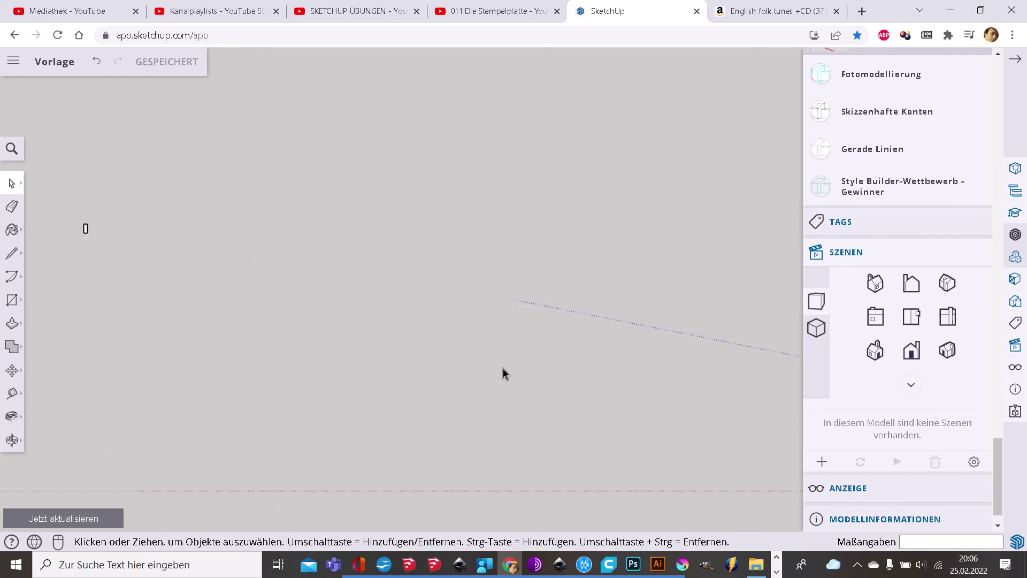
Zoom and tilt the camera away from the top-down view toward a more upright angle.
{"action": "scroll", "coordinate": [665, 413], "scroll_direction": "up", "scroll_amount": 2}
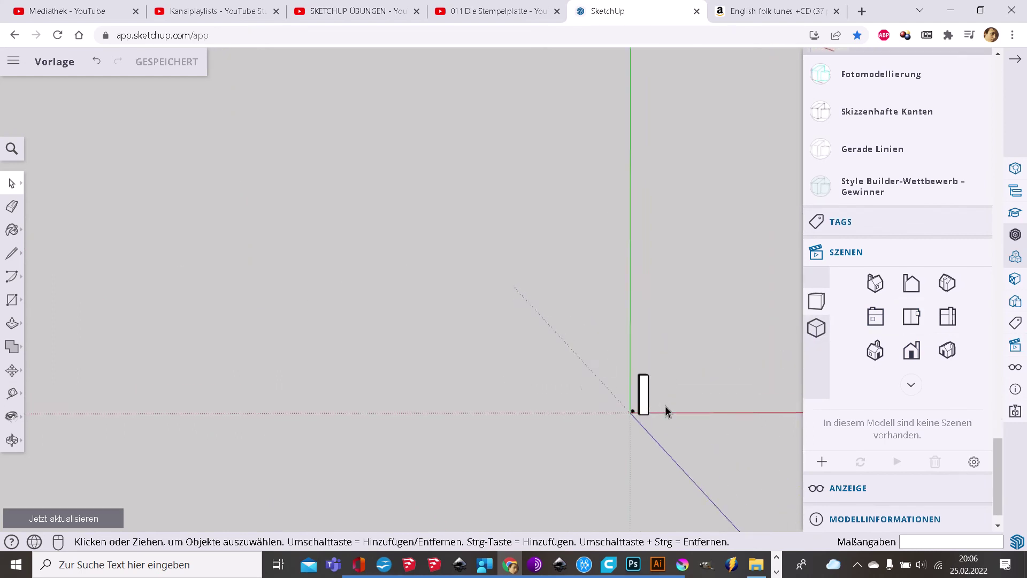
{"action": "scroll", "coordinate": [663, 424], "scroll_direction": "up", "scroll_amount": 3}
{"action": "scroll", "coordinate": [575, 432], "scroll_direction": "up", "scroll_amount": 4}
{"action": "scroll", "coordinate": [576, 433], "scroll_direction": "down", "scroll_amount": 1}
{"action": "mouse_move", "coordinate": [550, 429]}
{"action": "middle_mouse_down"}
{"action": "mouse_move", "coordinate": [556, 323]}
{"action": "mouse_move", "coordinate": [521, 358]}
{"action": "middle_mouse_up"}
{"action": "scroll", "coordinate": [521, 360], "scroll_direction": "down", "scroll_amount": 2}
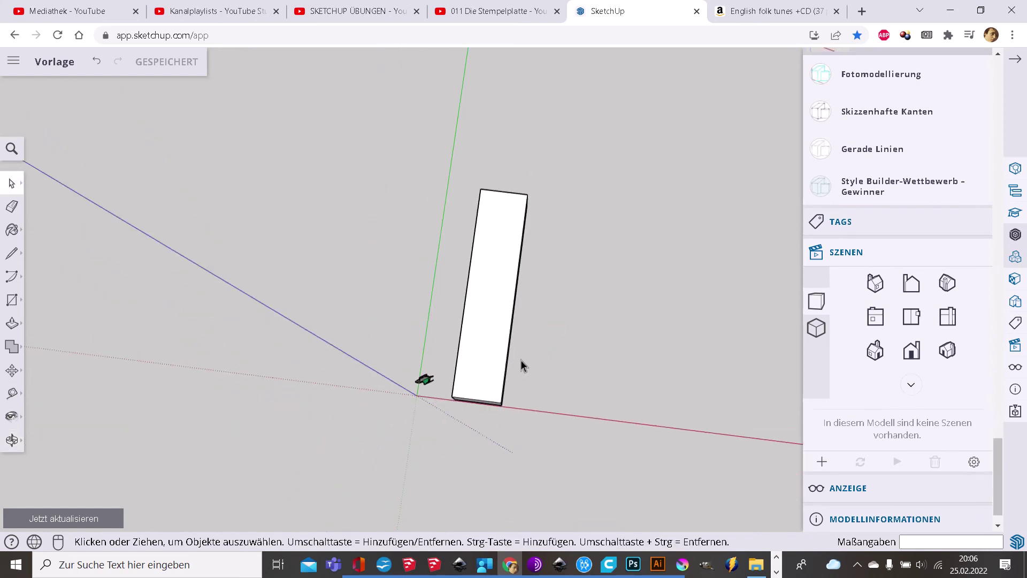
{"action": "scroll", "coordinate": [457, 398], "scroll_direction": "up", "scroll_amount": 2}
{"action": "scroll", "coordinate": [457, 398], "scroll_direction": "up", "scroll_amount": 2}
{"action": "scroll", "coordinate": [457, 397], "scroll_direction": "down", "scroll_amount": 2}
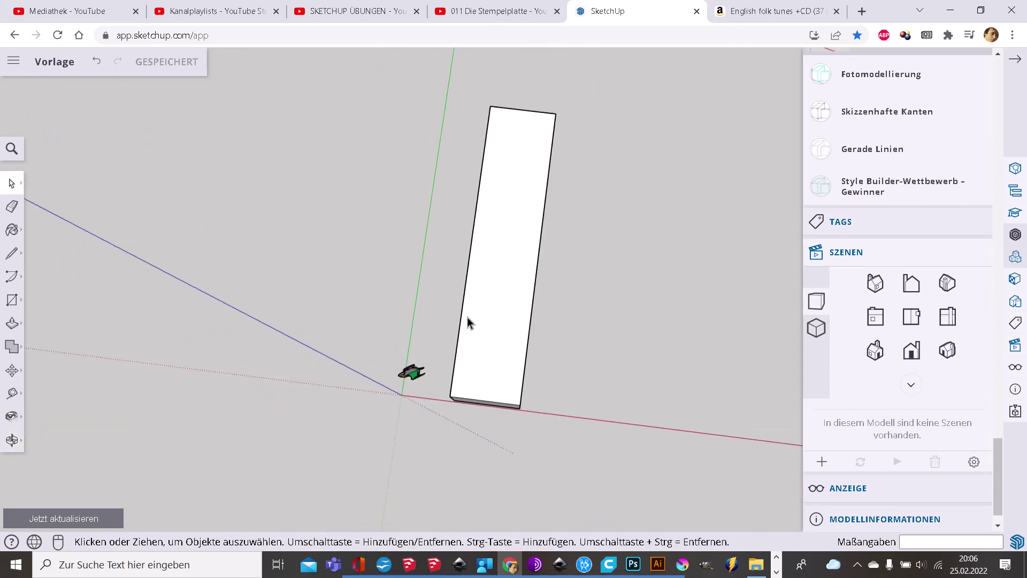
{"action": "mouse_move", "coordinate": [476, 438]}
{"action": "middle_mouse_down"}
{"action": "mouse_move", "coordinate": [504, 355]}
{"action": "mouse_move", "coordinate": [446, 342]}
{"action": "middle_mouse_up"}
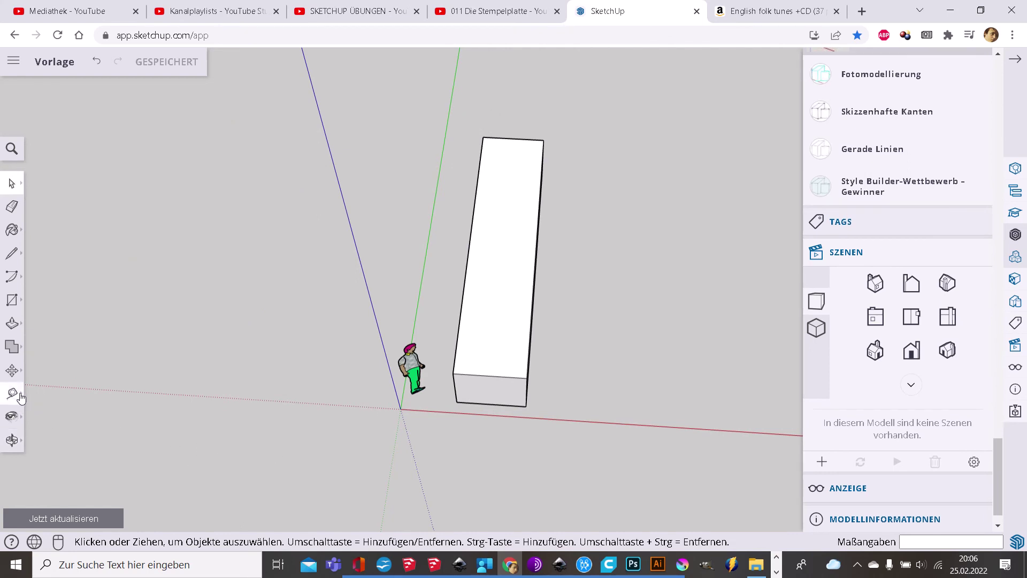
Use Zoom Extents to frame the whole model, then orbit and zoom until the box reappears.
{"action": "left_click", "coordinate": [15, 441]}
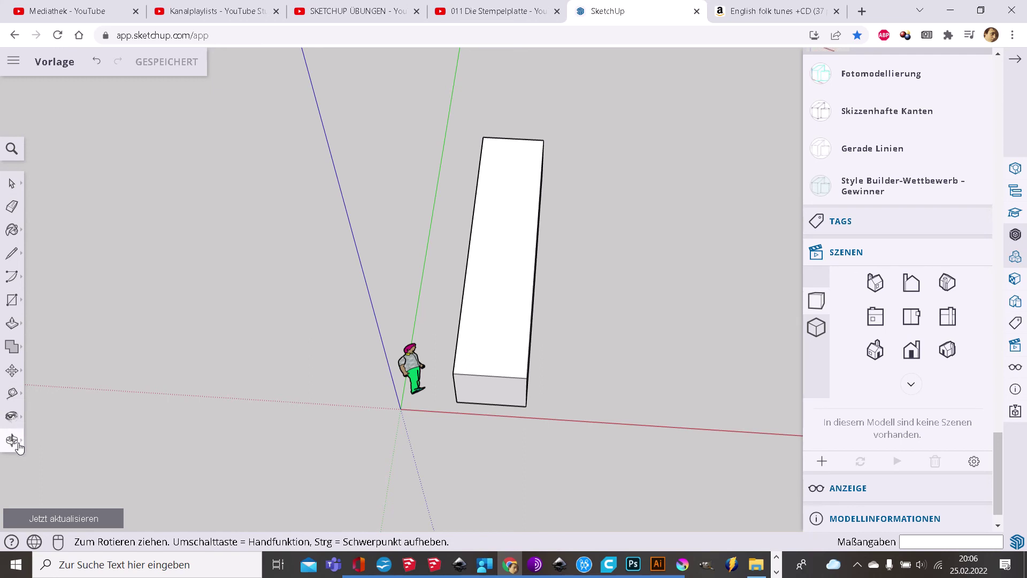
{"action": "left_click", "coordinate": [18, 444]}
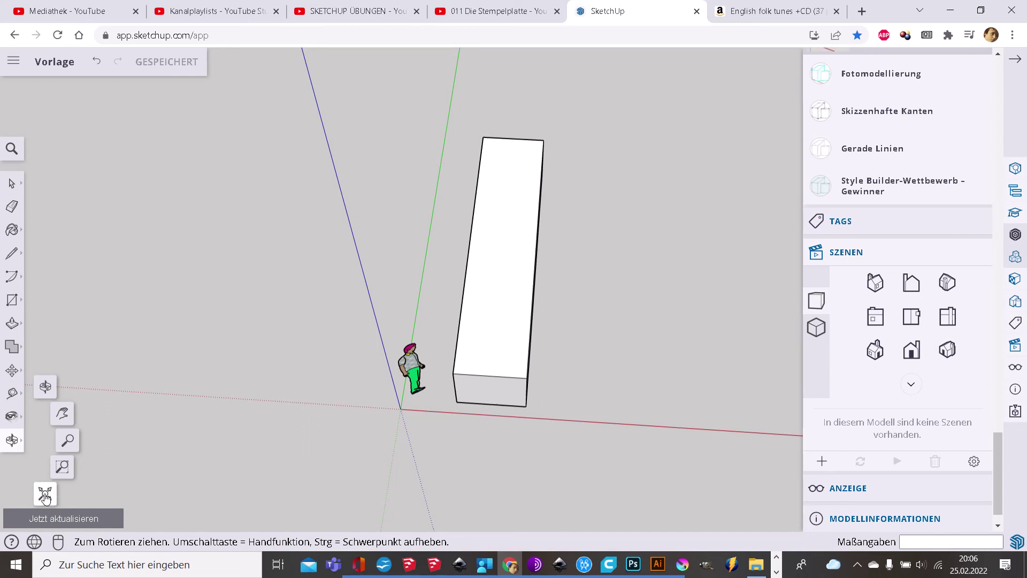
{"action": "left_click", "coordinate": [45, 502]}
{"action": "mouse_move", "coordinate": [432, 391]}
{"action": "left_mouse_down"}
{"action": "mouse_move", "coordinate": [619, 373]}
{"action": "mouse_move", "coordinate": [565, 378]}
{"action": "mouse_move", "coordinate": [507, 363]}
{"action": "mouse_move", "coordinate": [525, 422]}
{"action": "mouse_move", "coordinate": [497, 360]}
{"action": "mouse_move", "coordinate": [397, 294]}
{"action": "mouse_move", "coordinate": [578, 161]}
{"action": "mouse_move", "coordinate": [610, 170]}
{"action": "mouse_move", "coordinate": [343, 191]}
{"action": "left_mouse_up"}
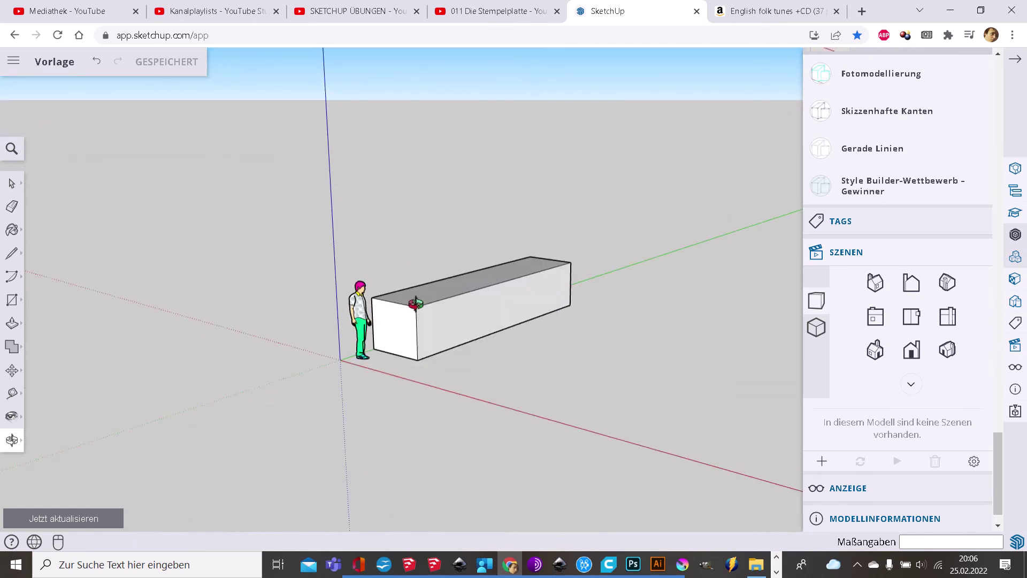
{"action": "scroll", "coordinate": [458, 329], "scroll_direction": "up", "scroll_amount": 3}
{"action": "scroll", "coordinate": [455, 326], "scroll_direction": "up", "scroll_amount": 3}
{"action": "scroll", "coordinate": [457, 255], "scroll_direction": "up", "scroll_amount": 2}
Orbit close around the box to show sky and ground, then zoom in at eye level.
{"action": "left_click_drag", "start_coordinate": [457, 255], "coordinate": [458, 283]}
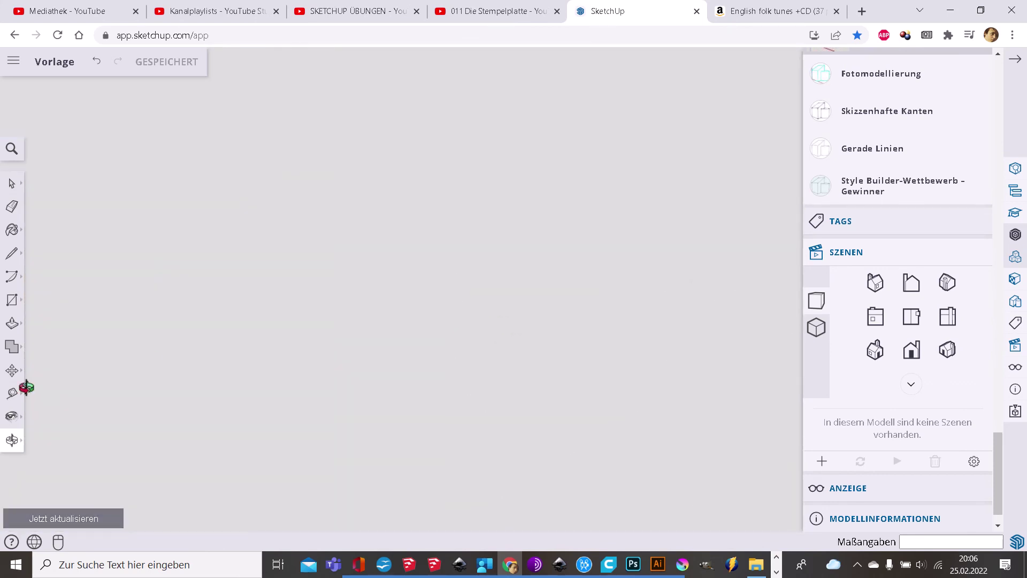
{"action": "left_click", "coordinate": [11, 440]}
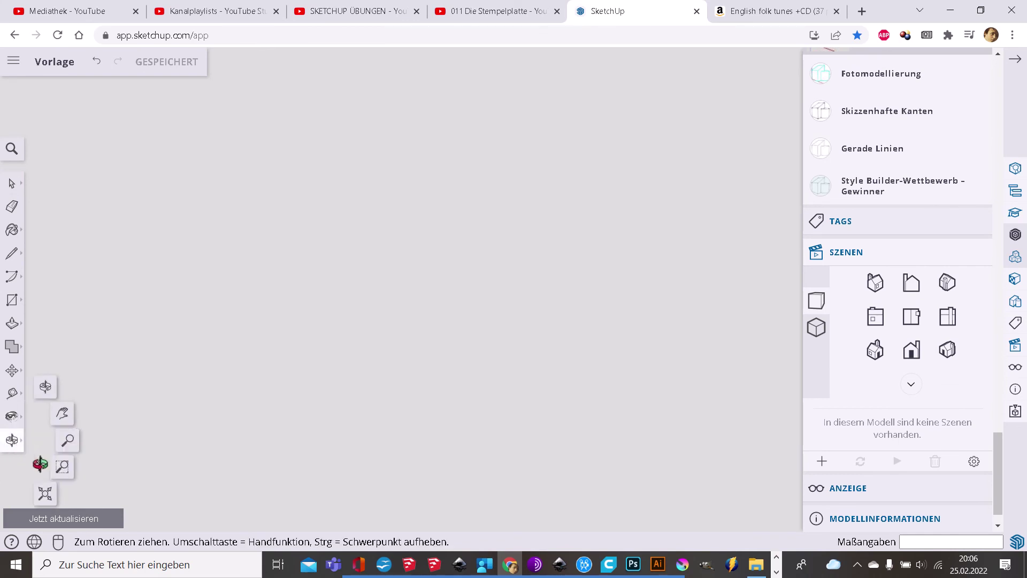
{"action": "left_click_drag", "start_coordinate": [46, 490], "coordinate": [44, 490]}
{"action": "scroll", "coordinate": [403, 398], "scroll_direction": "down", "scroll_amount": 5}
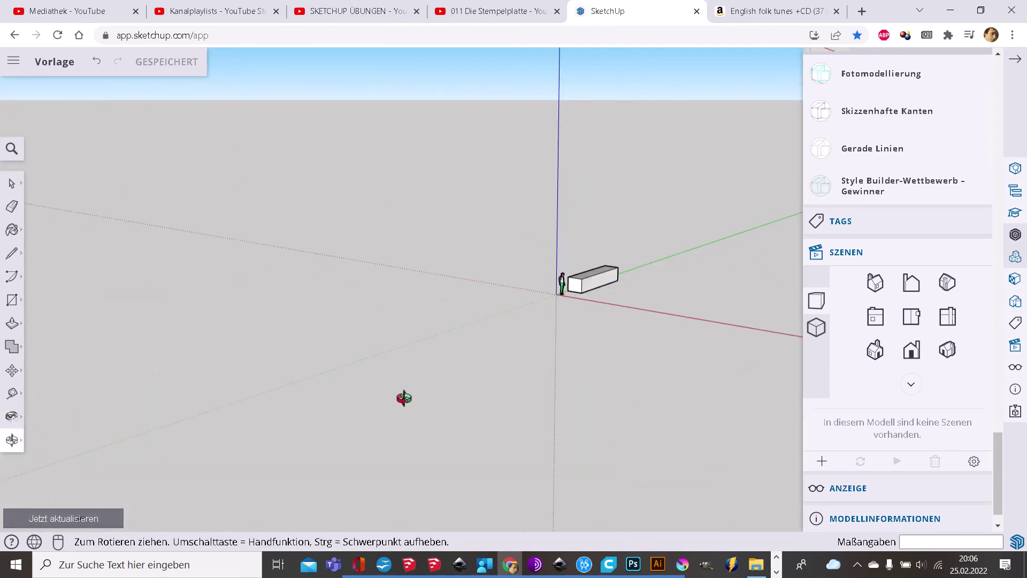
{"action": "scroll", "coordinate": [567, 307], "scroll_direction": "up", "scroll_amount": 5}
{"action": "scroll", "coordinate": [559, 267], "scroll_direction": "up", "scroll_amount": 2}
{"action": "scroll", "coordinate": [474, 274], "scroll_direction": "up", "scroll_amount": 2}
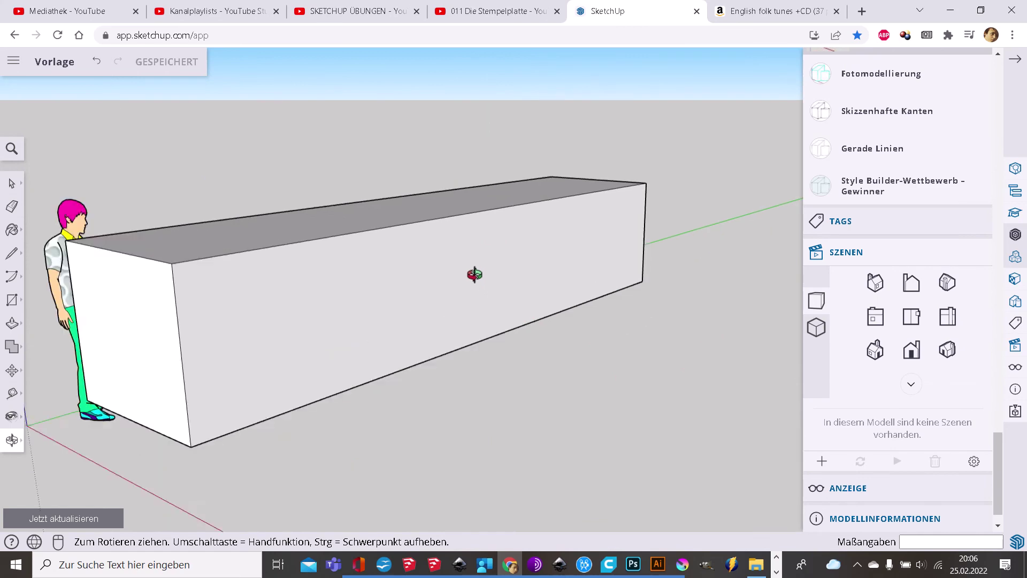
{"action": "scroll", "coordinate": [475, 274], "scroll_direction": "up", "scroll_amount": 2}
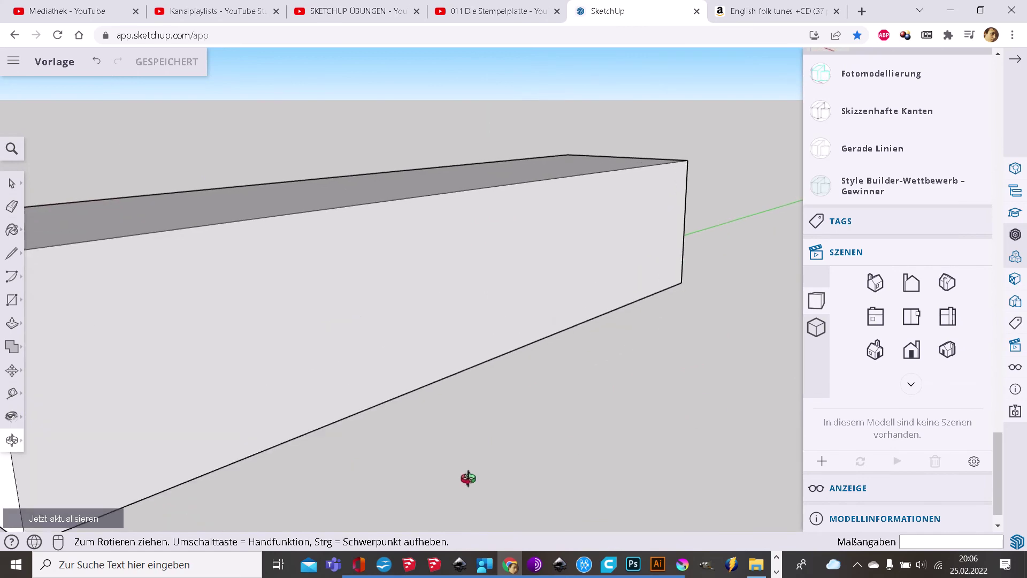